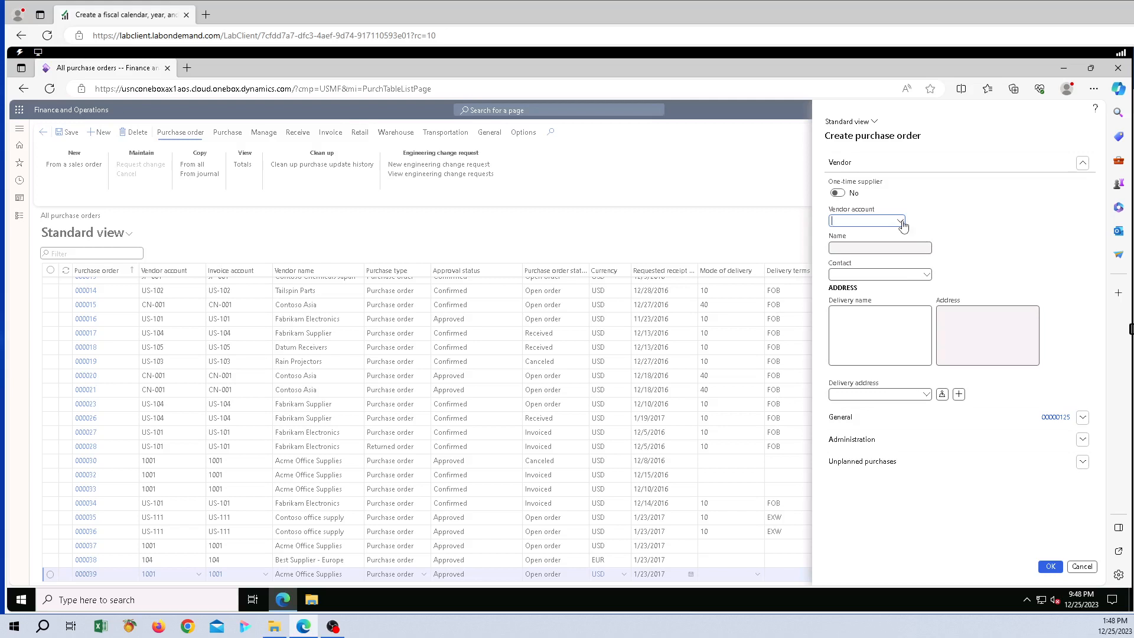
# Step: Select Acme Office Supplies as the vendor for the new purchase order
pyautogui.click(899, 221)
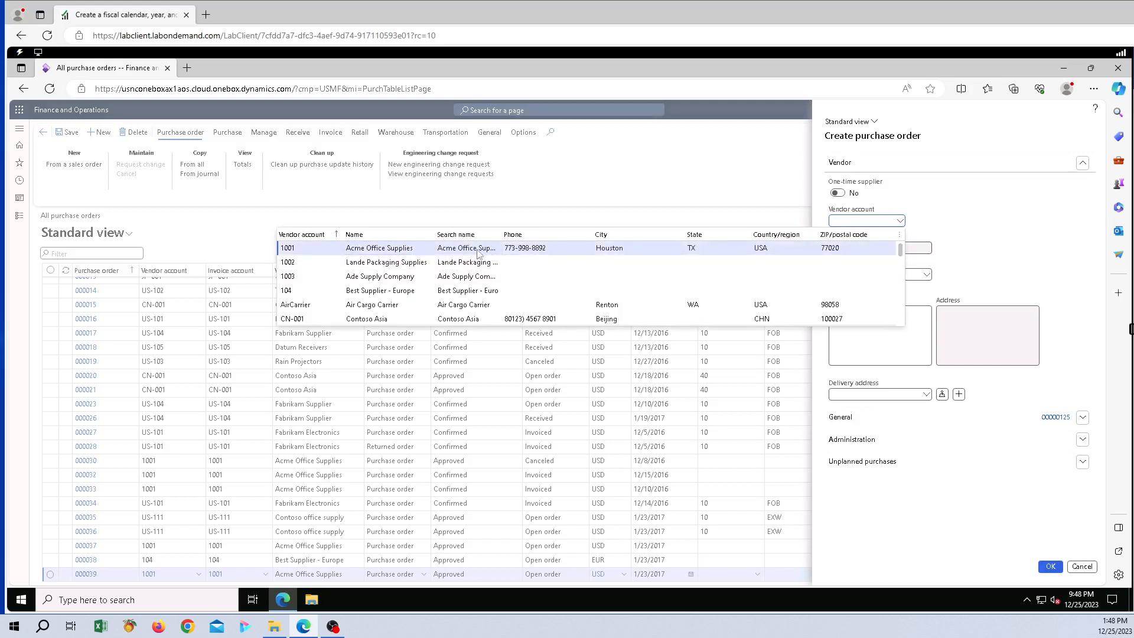
pyautogui.click(327, 252)
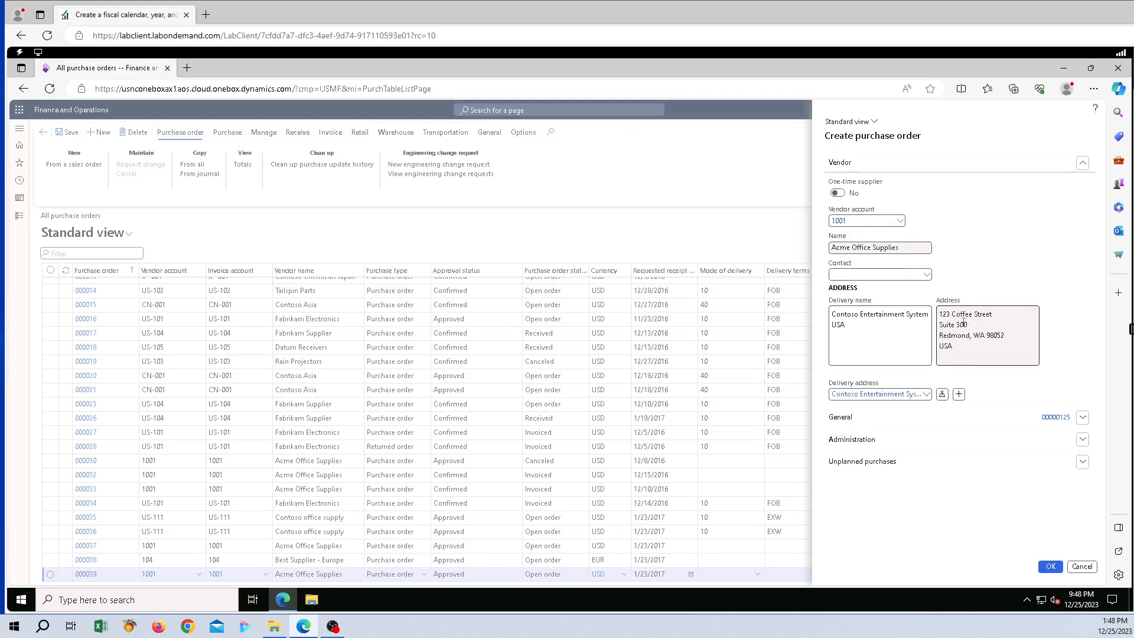
pyautogui.click(958, 395)
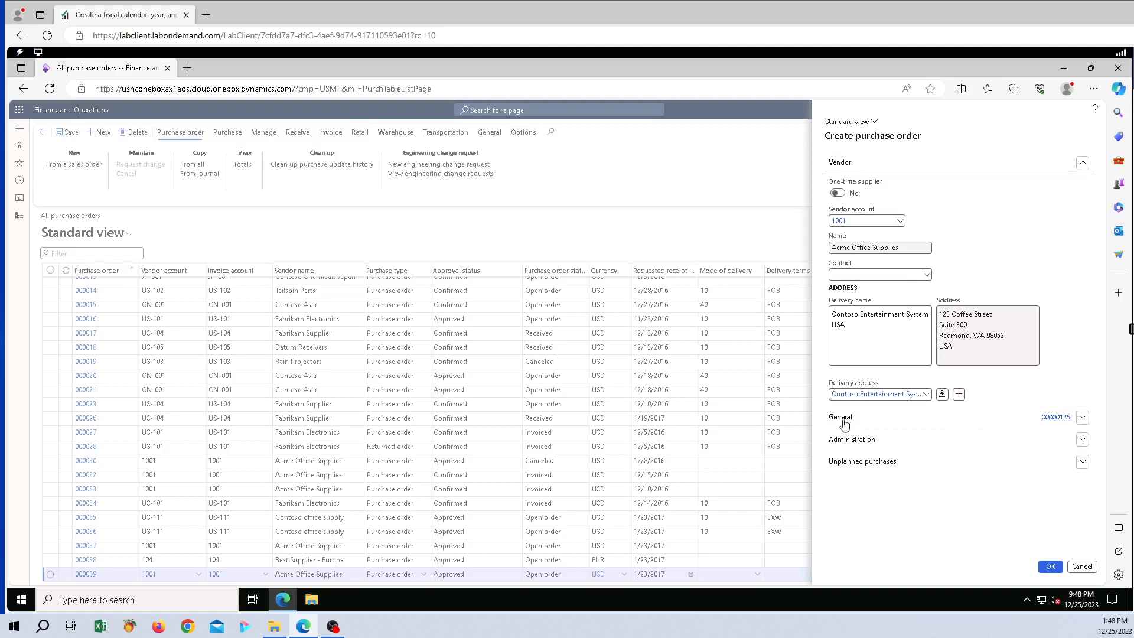
# Step: In the General details, choose Purchase order as the purchase type and 11 as the warehouse
pyautogui.click(1082, 419)
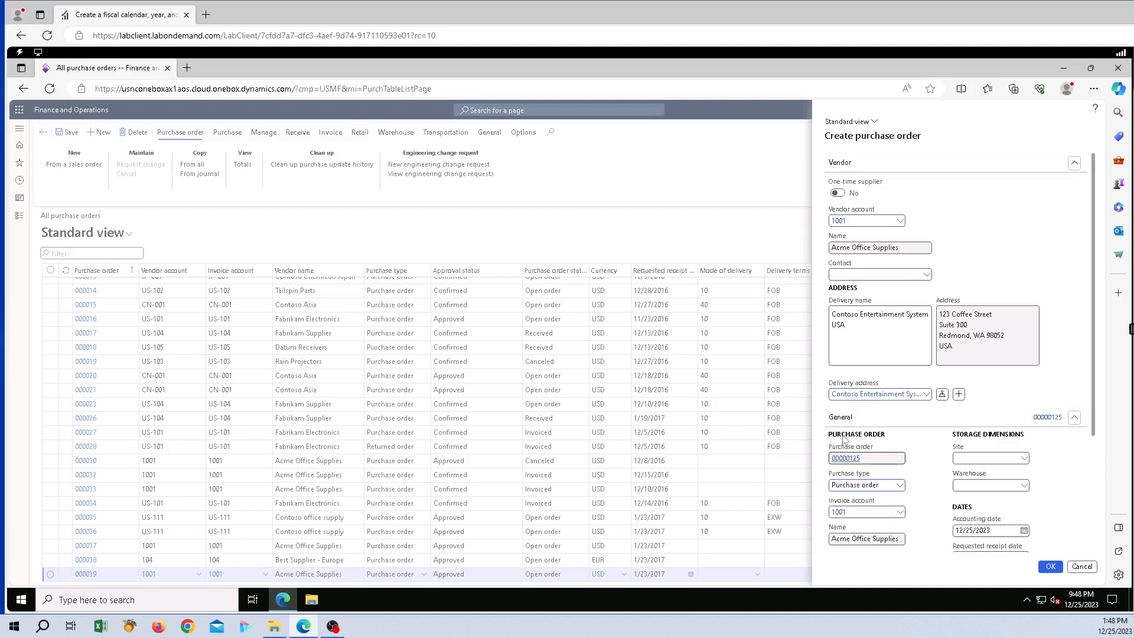
pyautogui.press('Tab')
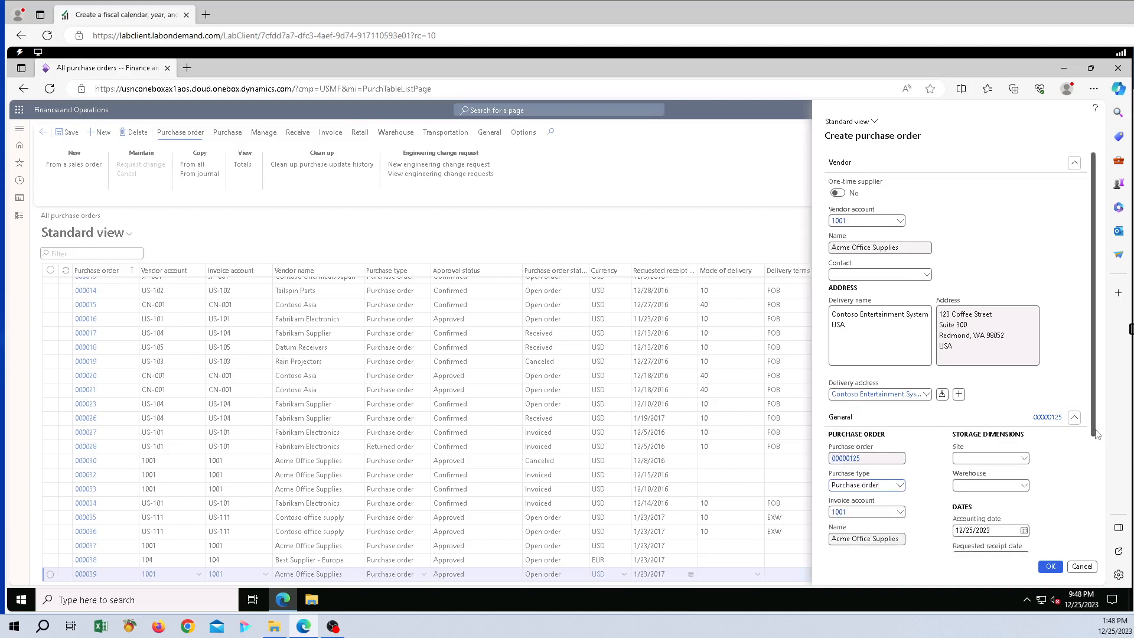
pyautogui.moveTo(1097, 434); pyautogui.dragTo(1095, 501)
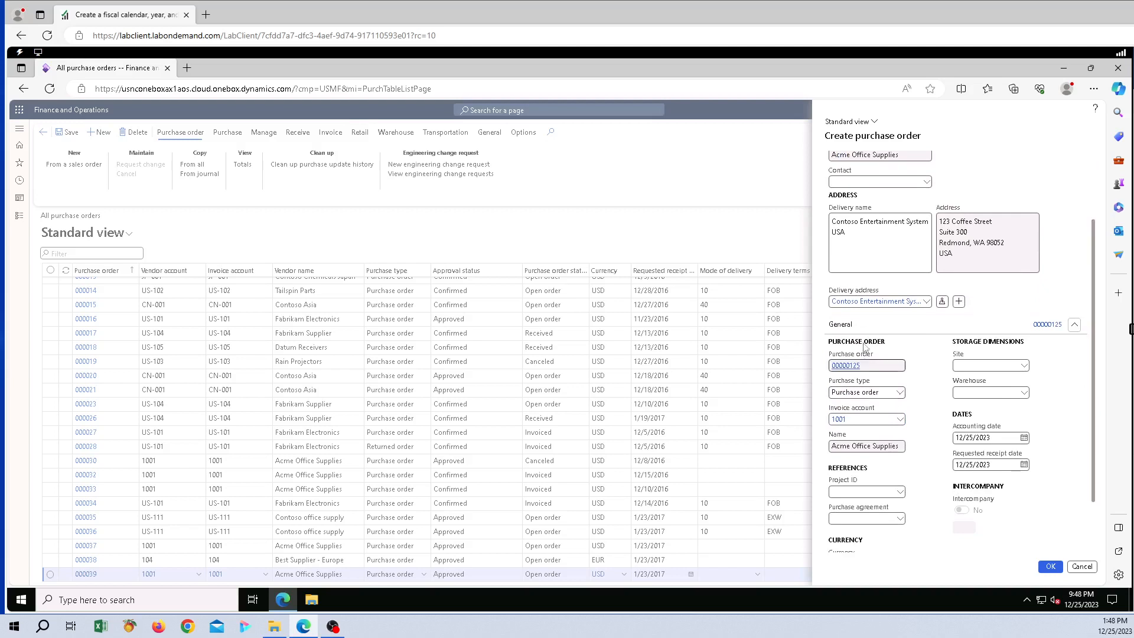
pyautogui.click(899, 393)
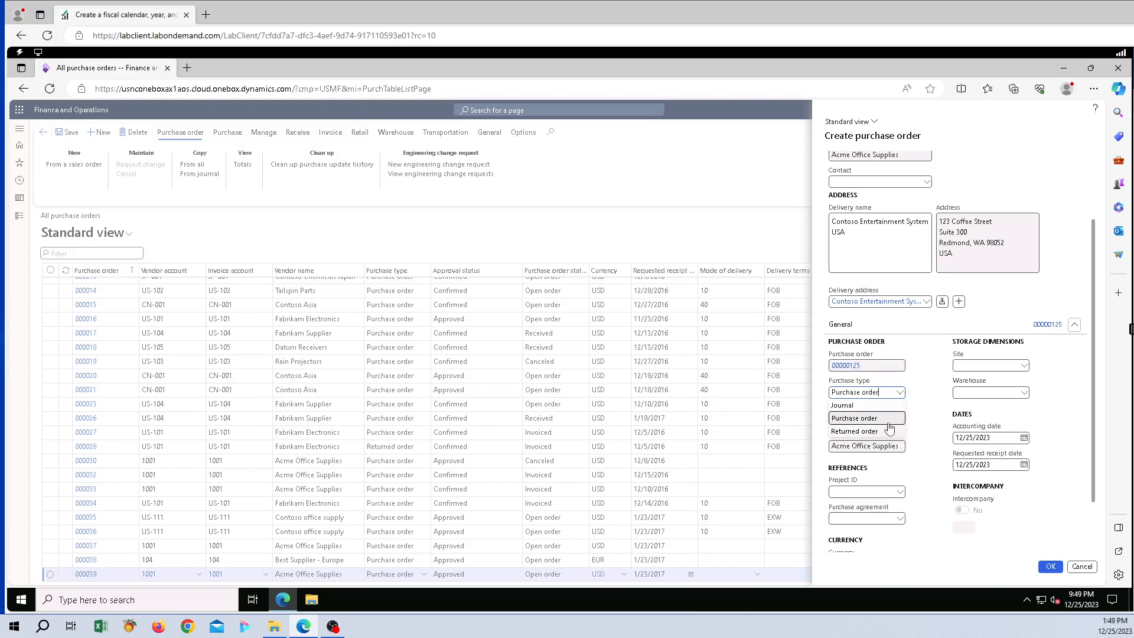
pyautogui.click(886, 420)
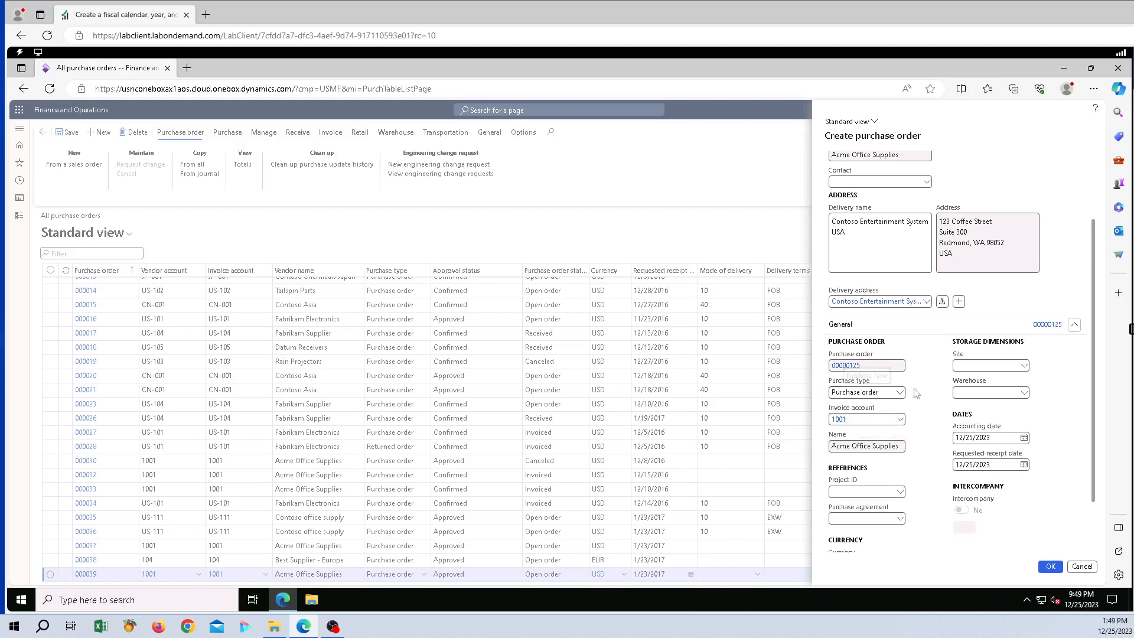
pyautogui.click(1013, 393)
pyautogui.write('11')
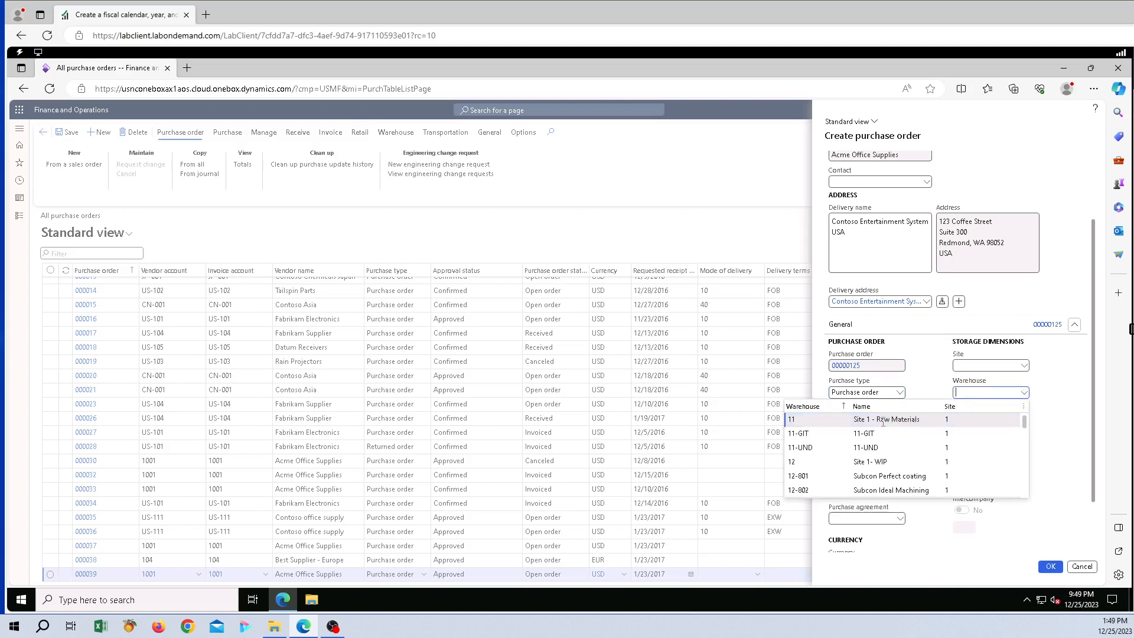
pyautogui.press('Return')
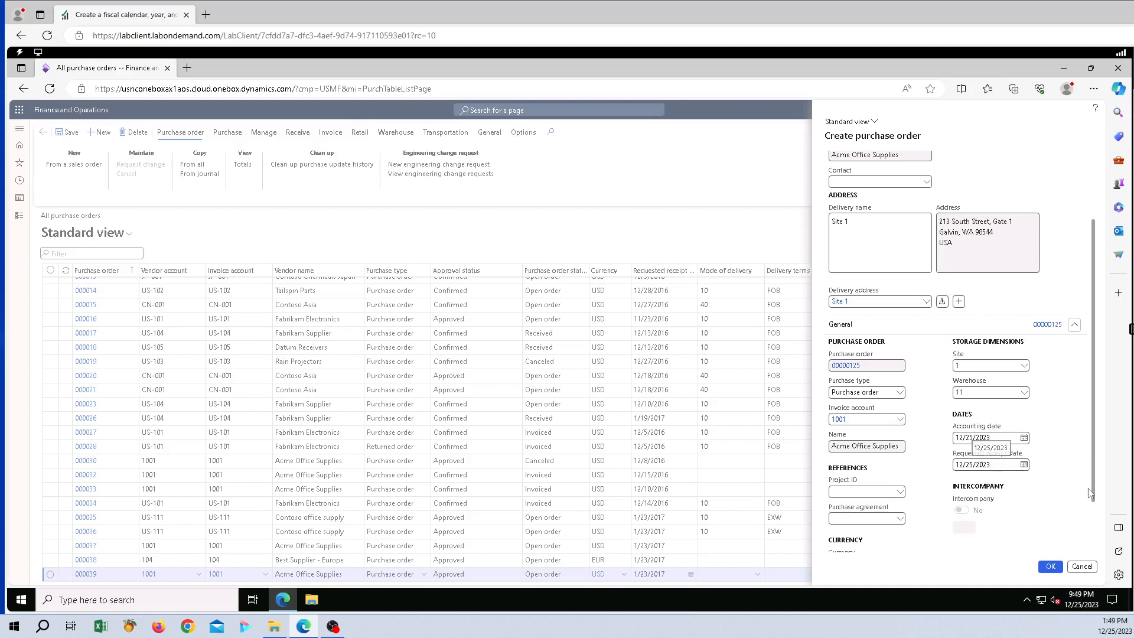
# Step: Examine the Administration details, the available requesters and the Unplanned purchases section of the new order
pyautogui.scroll(-1, 975, 460)
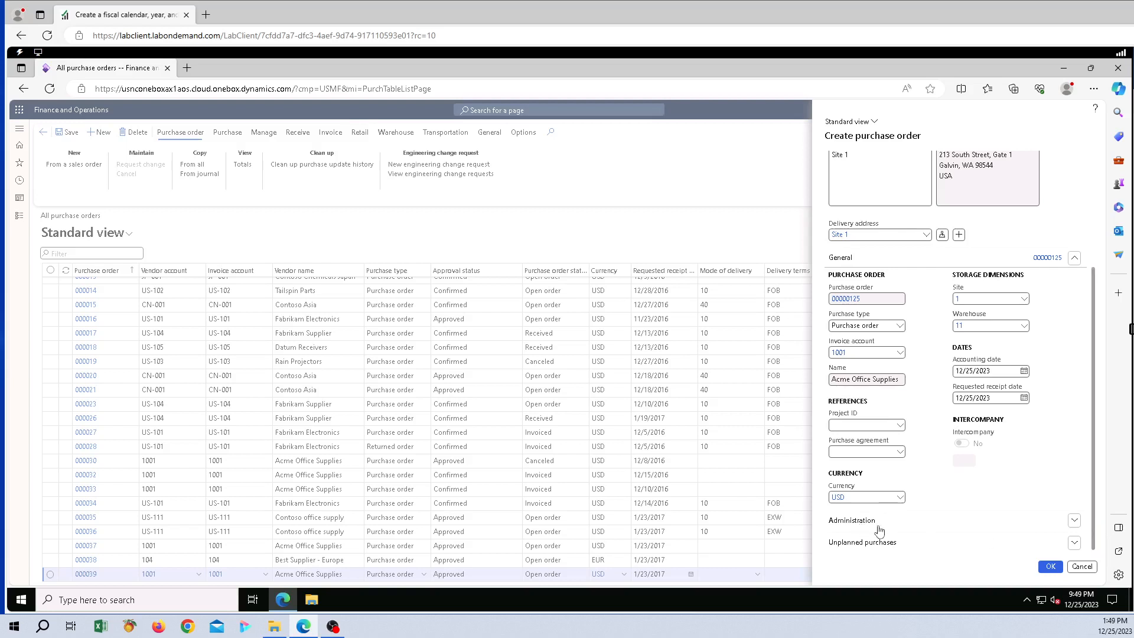
pyautogui.click(1084, 519)
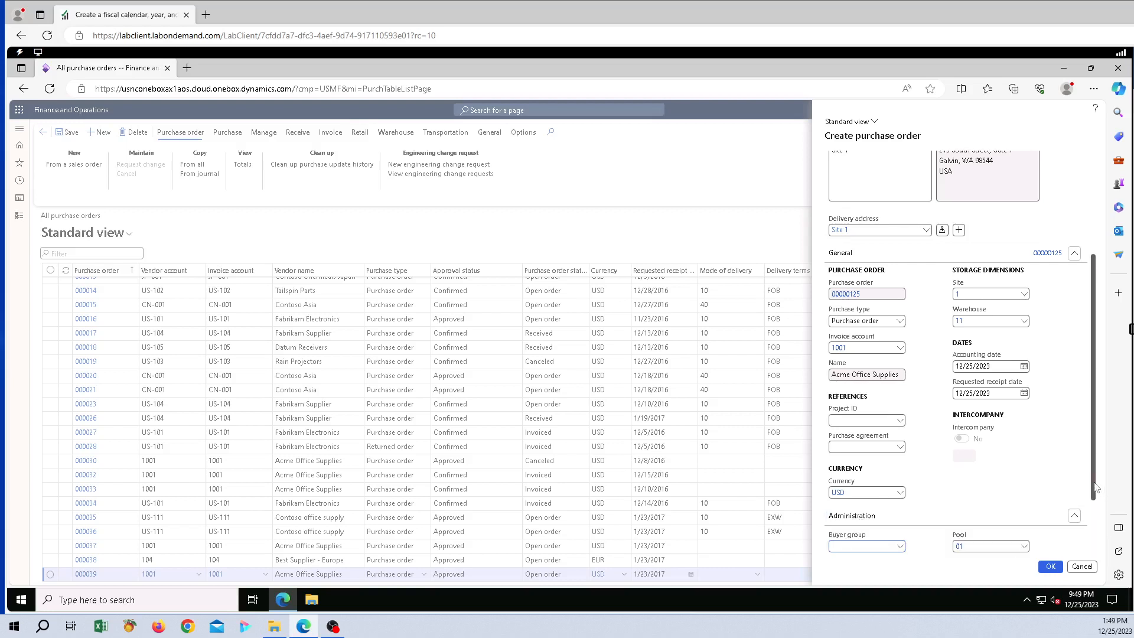
pyautogui.scroll(-2, 1094, 488)
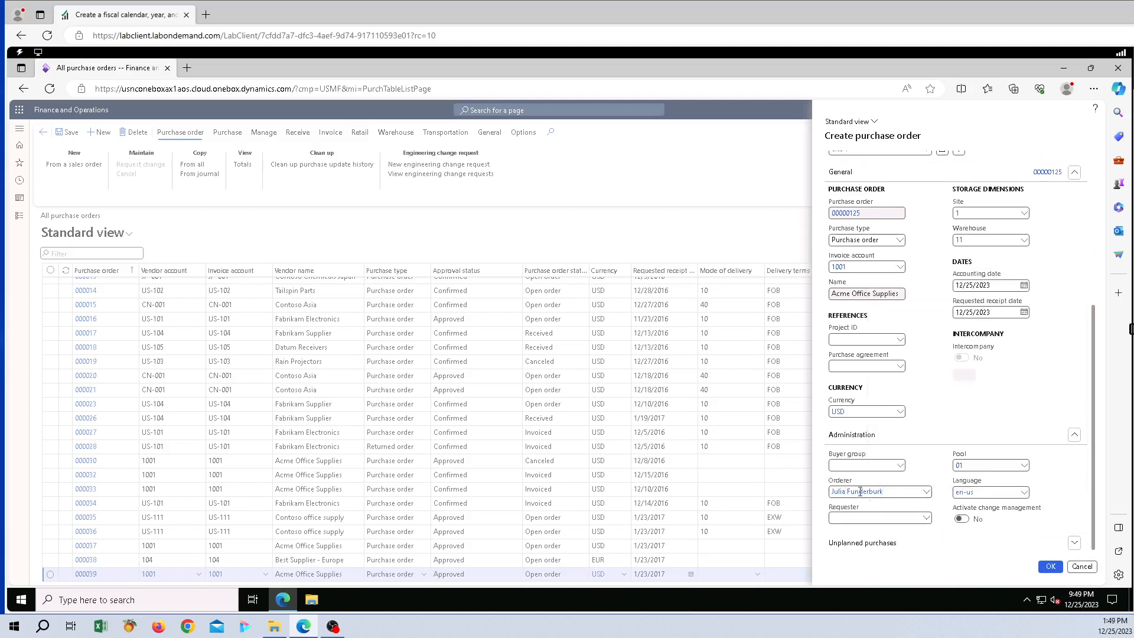
pyautogui.click(926, 518)
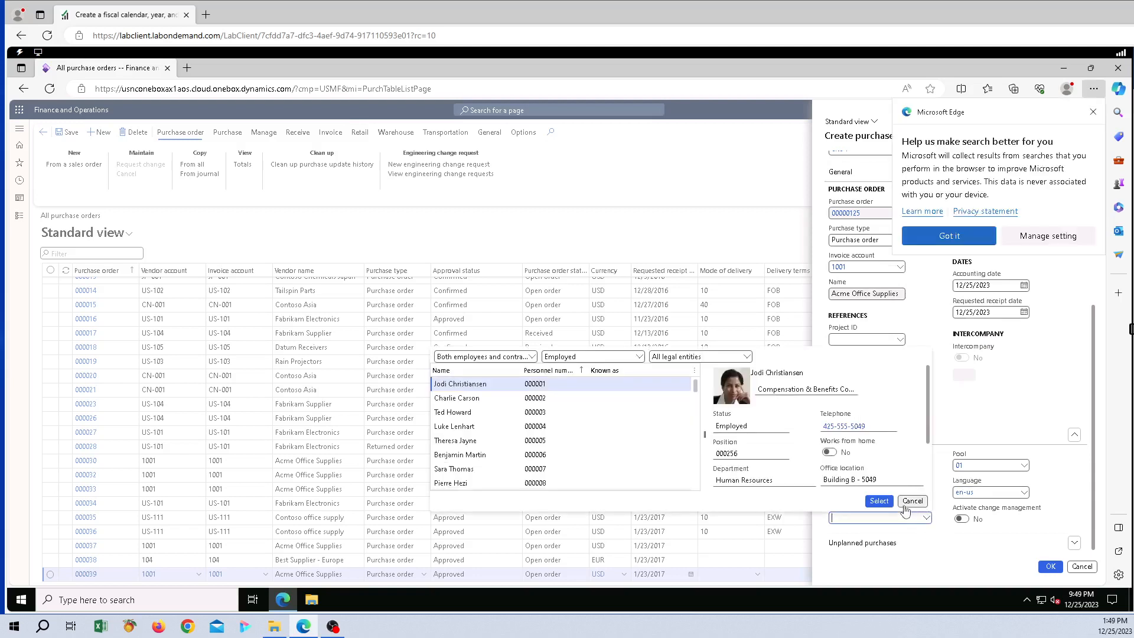
pyautogui.click(912, 500)
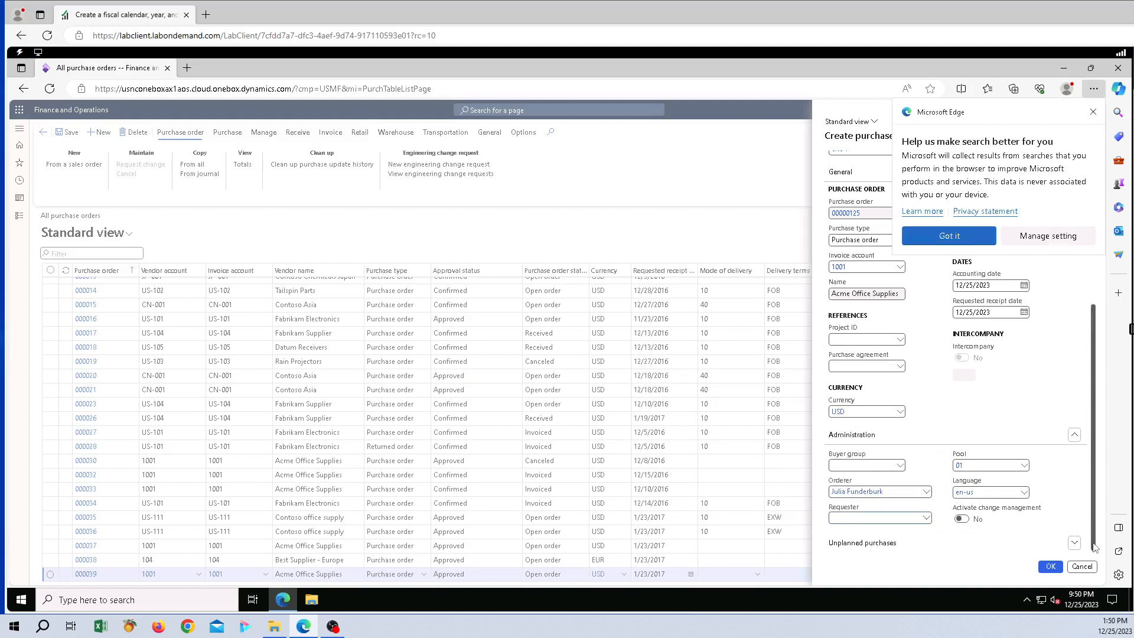
pyautogui.click(861, 543)
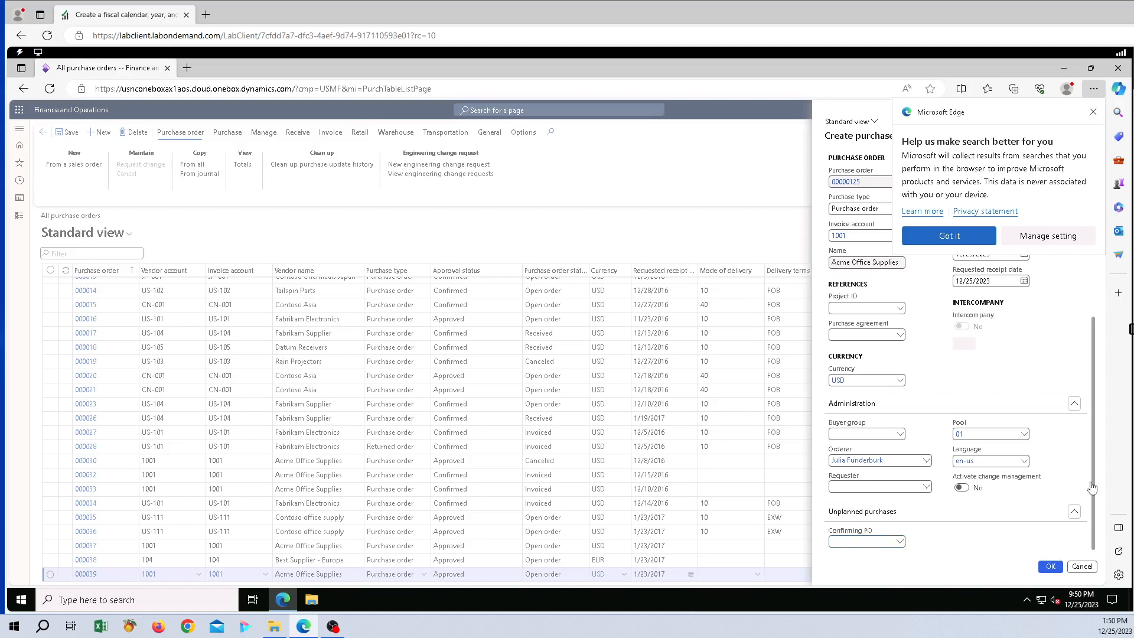
# Step: Dismiss the browser's search data notice and create the purchase order
pyautogui.scroll(1, 1108, 384)
pyautogui.scroll(3, 1108, 385)
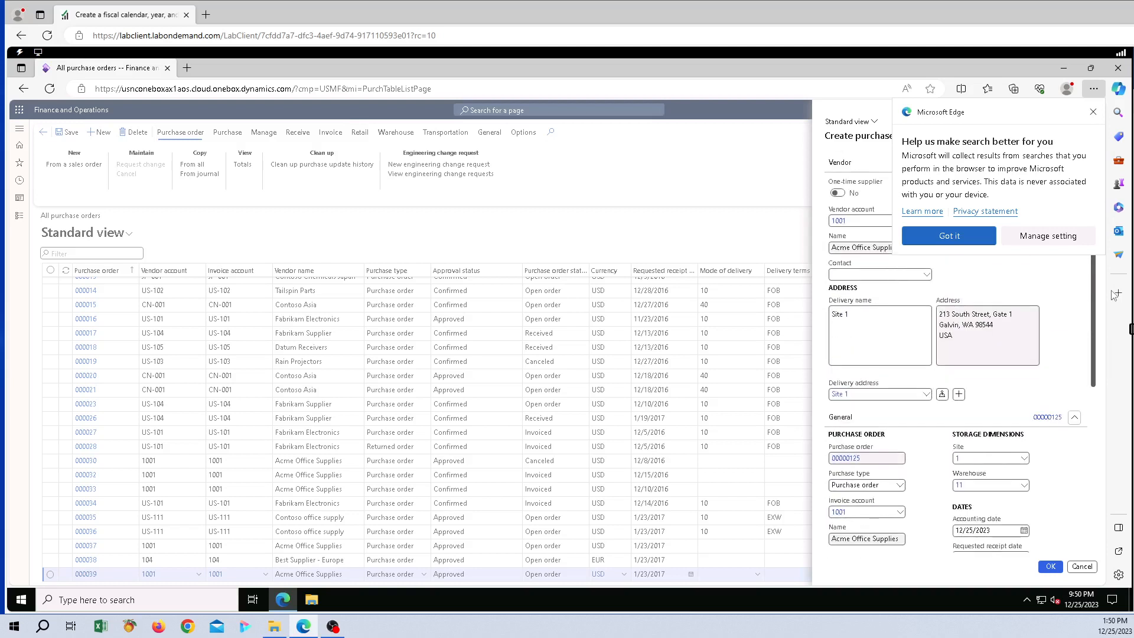
pyautogui.click(968, 239)
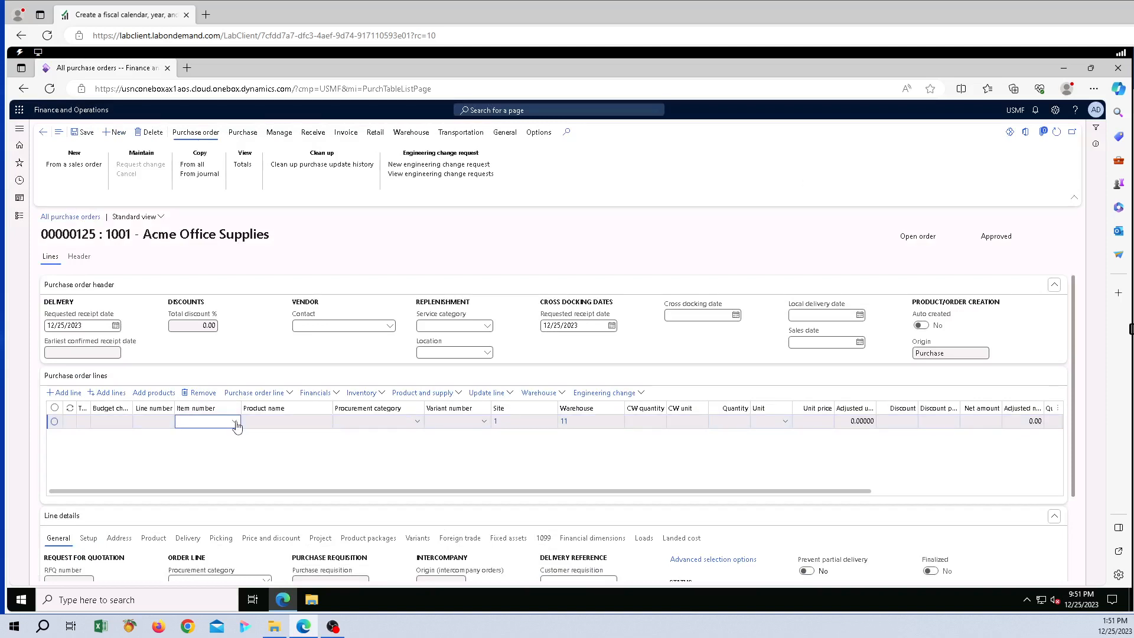
# Step: Filter the item numbers by *23 and select item D0023 for the first purchase order line
pyautogui.hotkey('alt', 'Down')
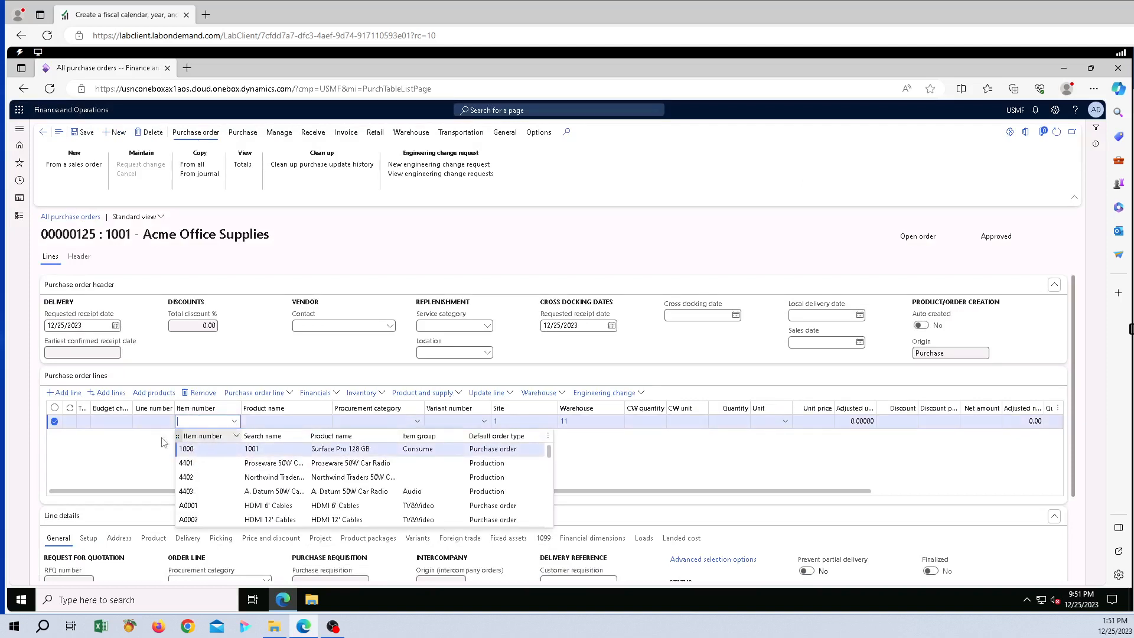
pyautogui.click(236, 437)
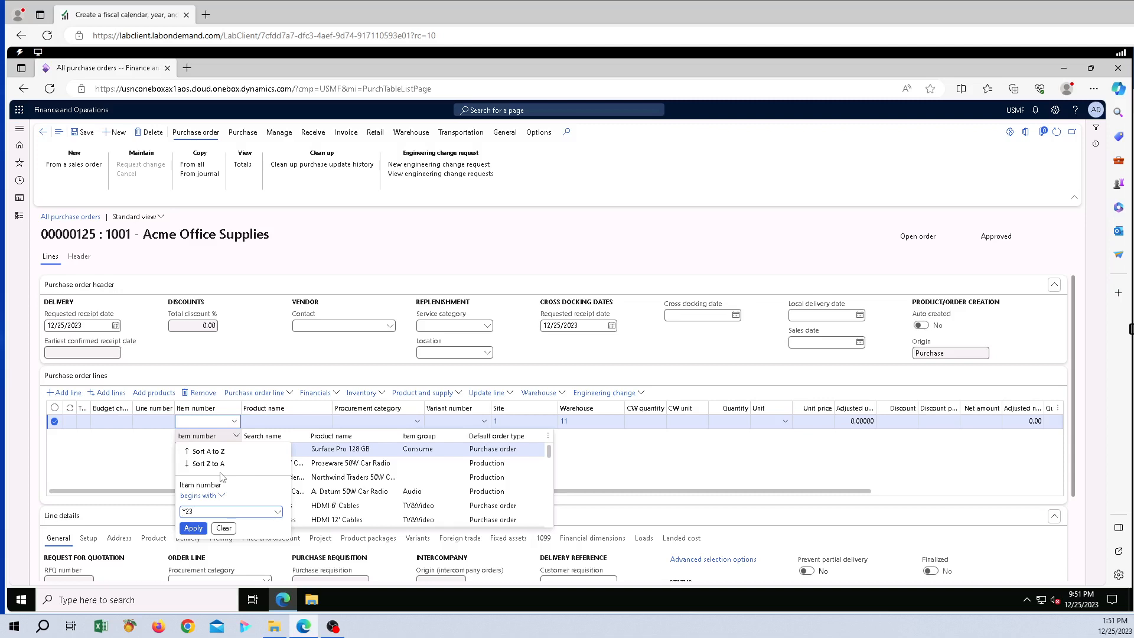
pyautogui.click(193, 528)
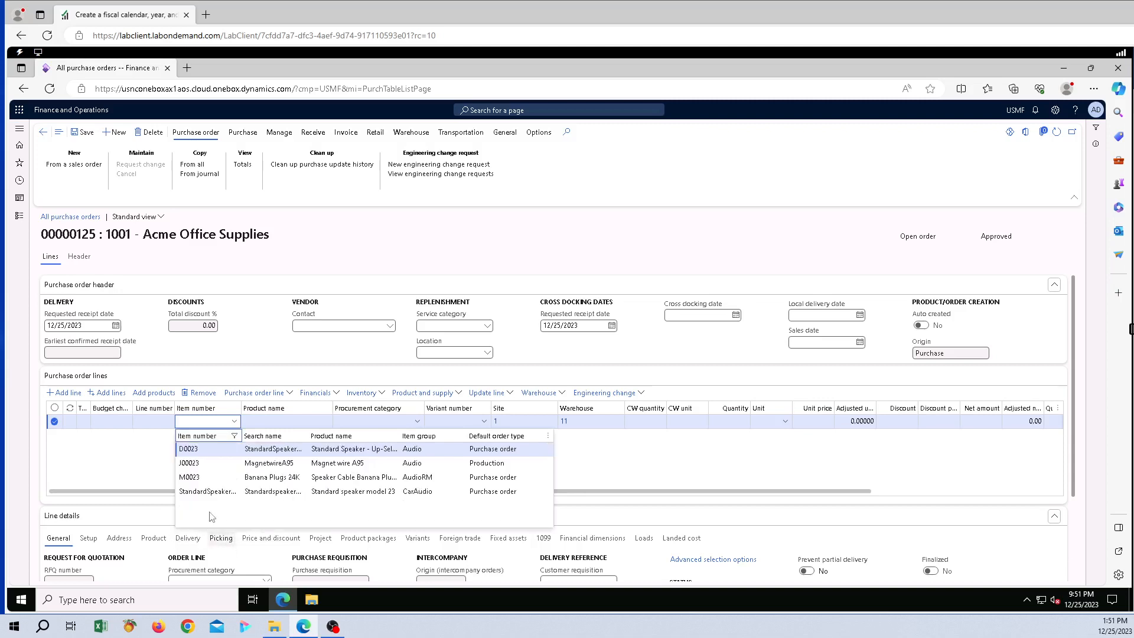
pyautogui.click(277, 452)
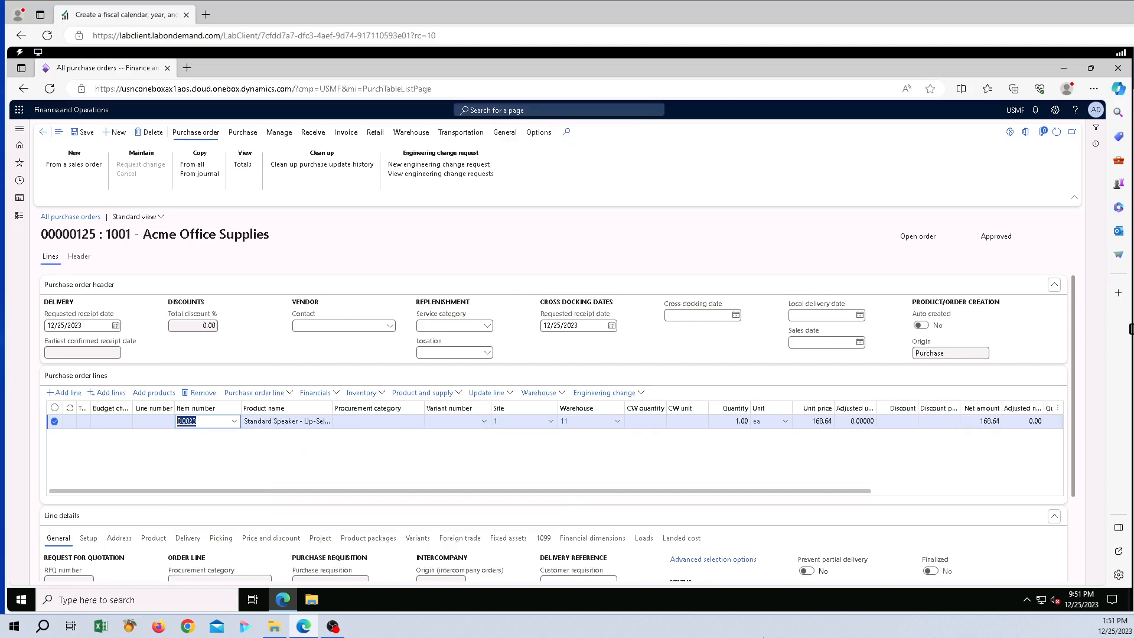
# Step: Set the D0023 line's quantity to 10 and its unit price to 100
pyautogui.press('Tab')
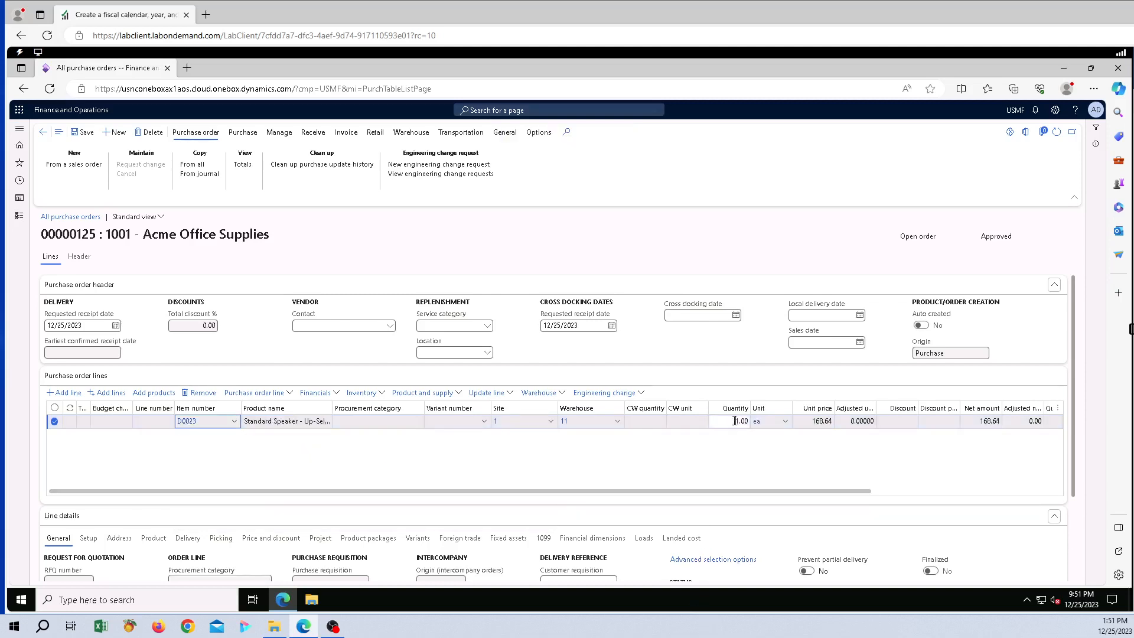
pyautogui.write('10.')
pyautogui.press('BackSpace')
pyautogui.write('.00')
pyautogui.press('Return')
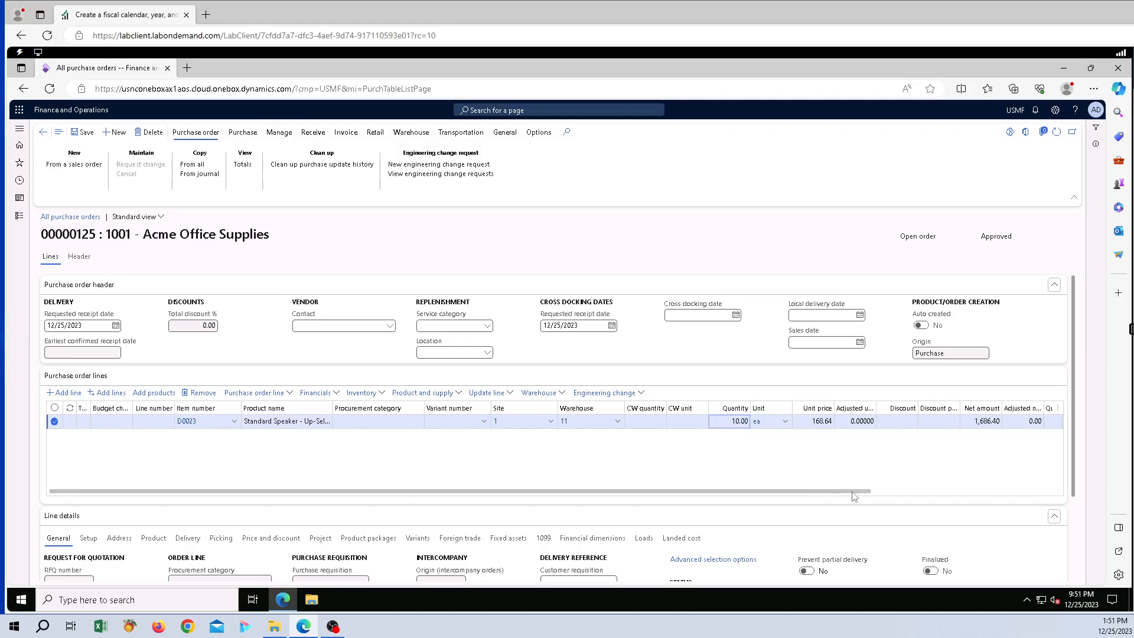
pyautogui.moveTo(854, 496); pyautogui.dragTo(876, 495)
pyautogui.click(809, 420)
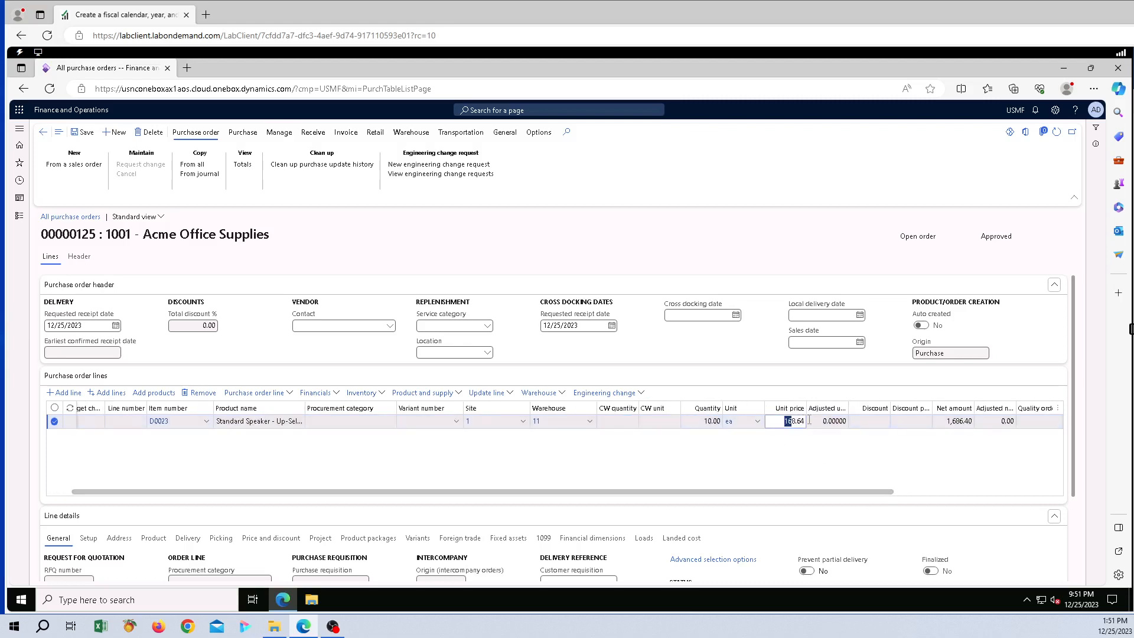
pyautogui.write('100')
pyautogui.press('Return')
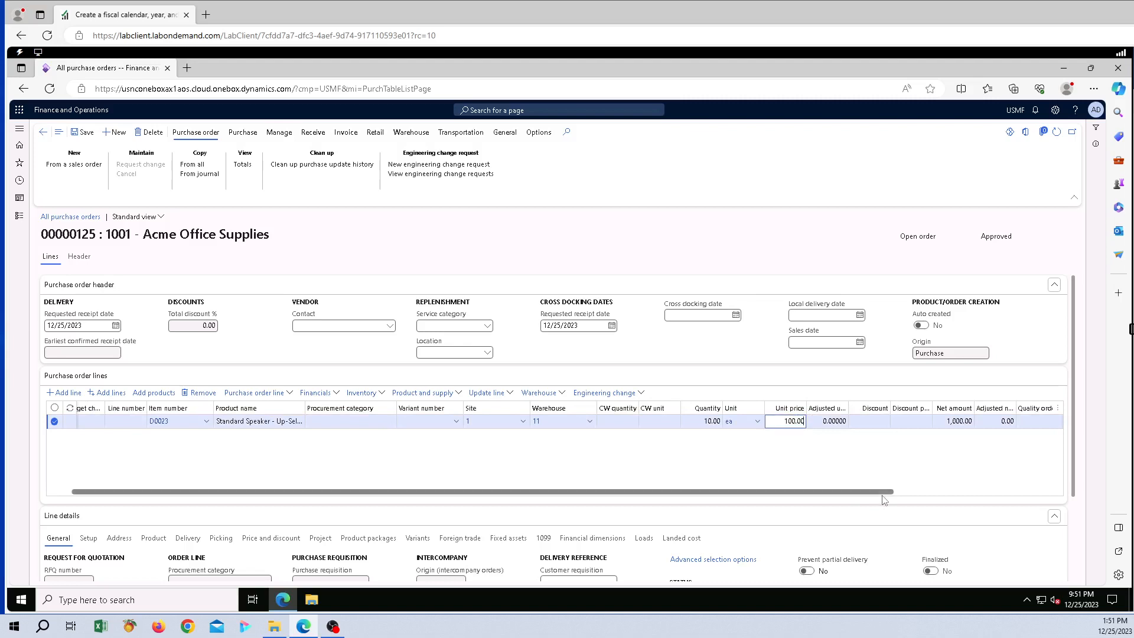
# Step: Generate the confirmation for the purchase order
pyautogui.moveTo(882, 492); pyautogui.dragTo(1034, 516)
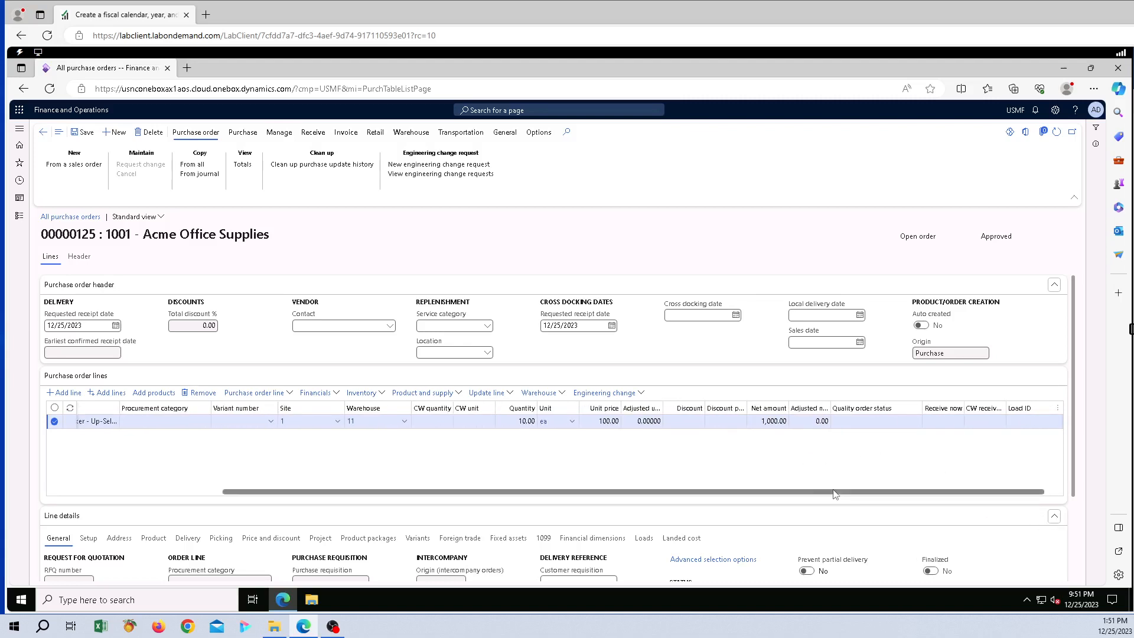
pyautogui.moveTo(835, 493); pyautogui.dragTo(655, 493)
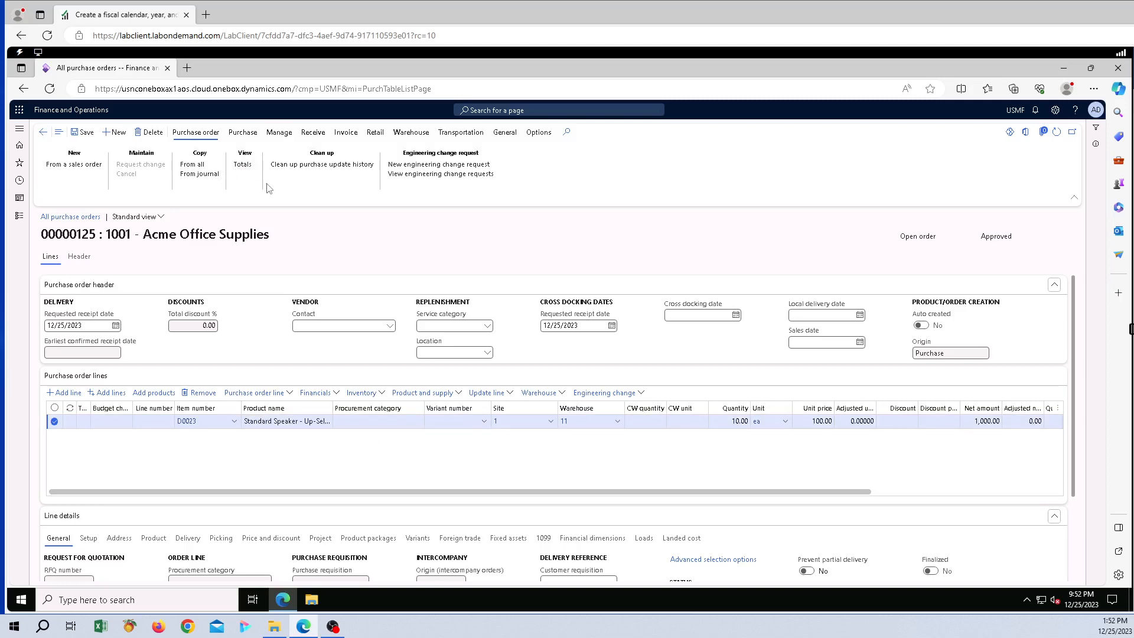
pyautogui.click(242, 133)
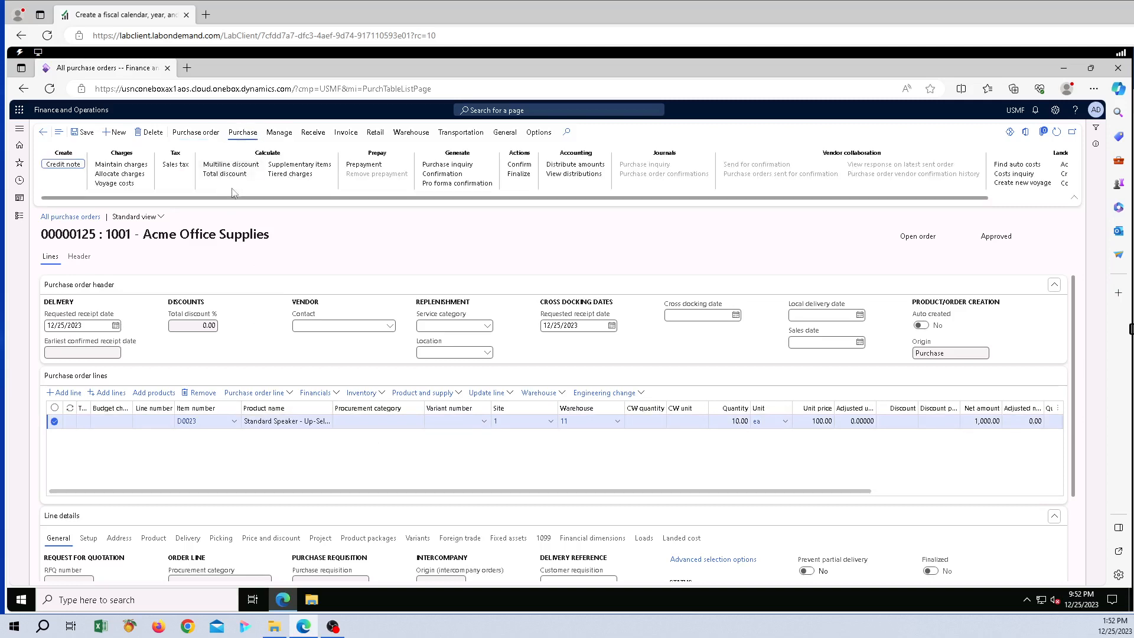
pyautogui.click(446, 175)
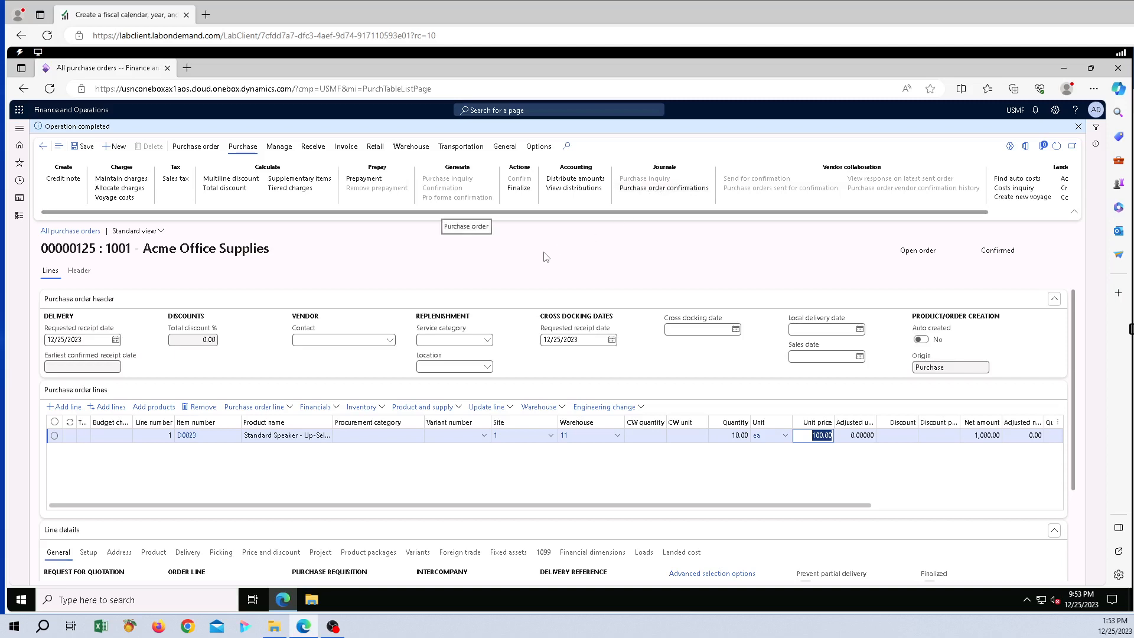
# Step: Generate and post the receipts list for the confirmed purchase order
pyautogui.click(312, 149)
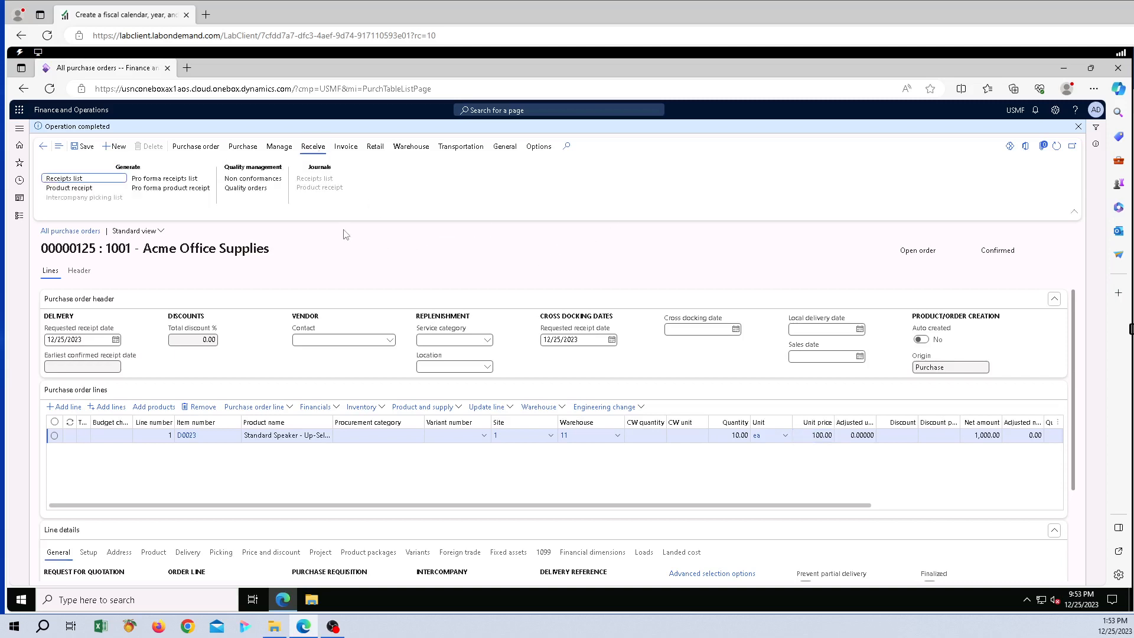
pyautogui.click(69, 180)
pyautogui.click(82, 180)
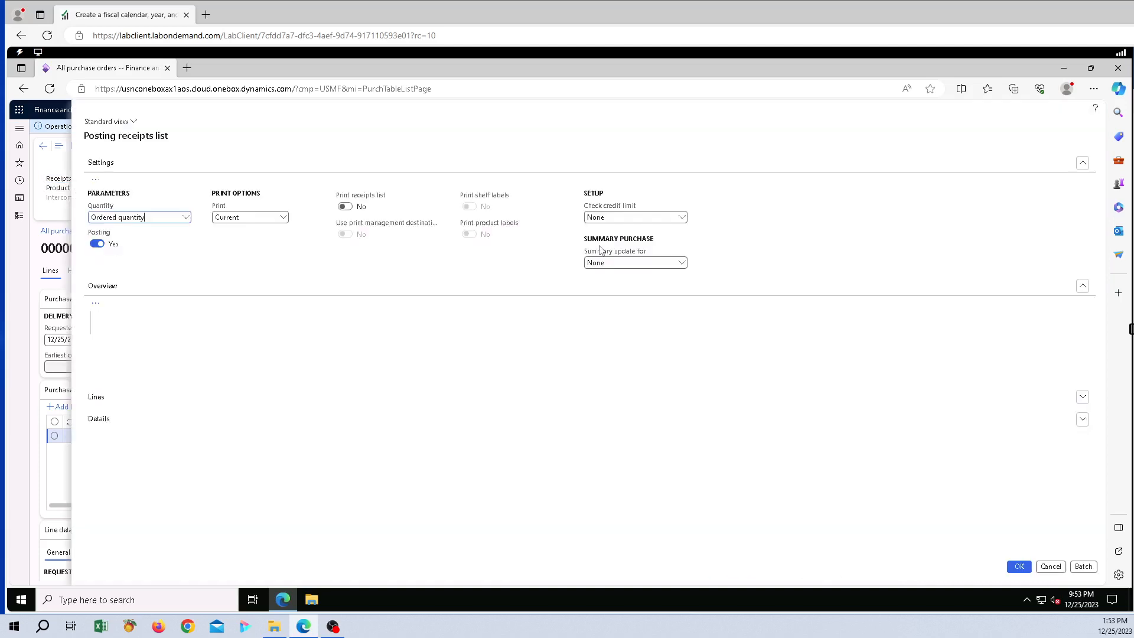
pyautogui.click(1019, 567)
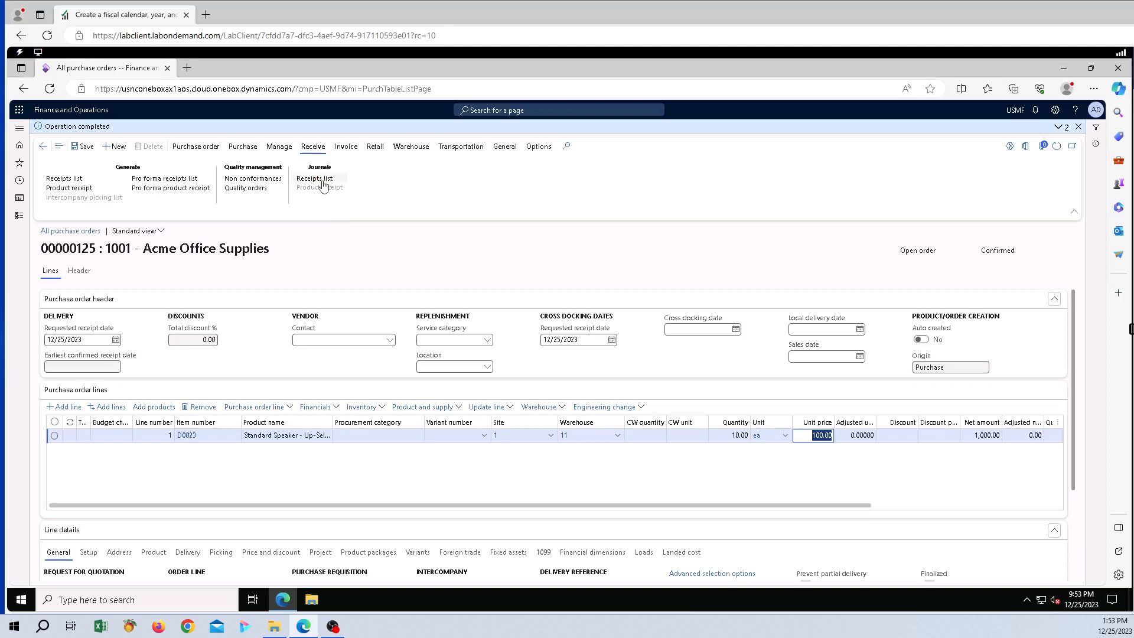
# Step: Post the product receipt for the purchase order with PR2344 as the product receipt number
pyautogui.click(279, 247)
pyautogui.click(73, 191)
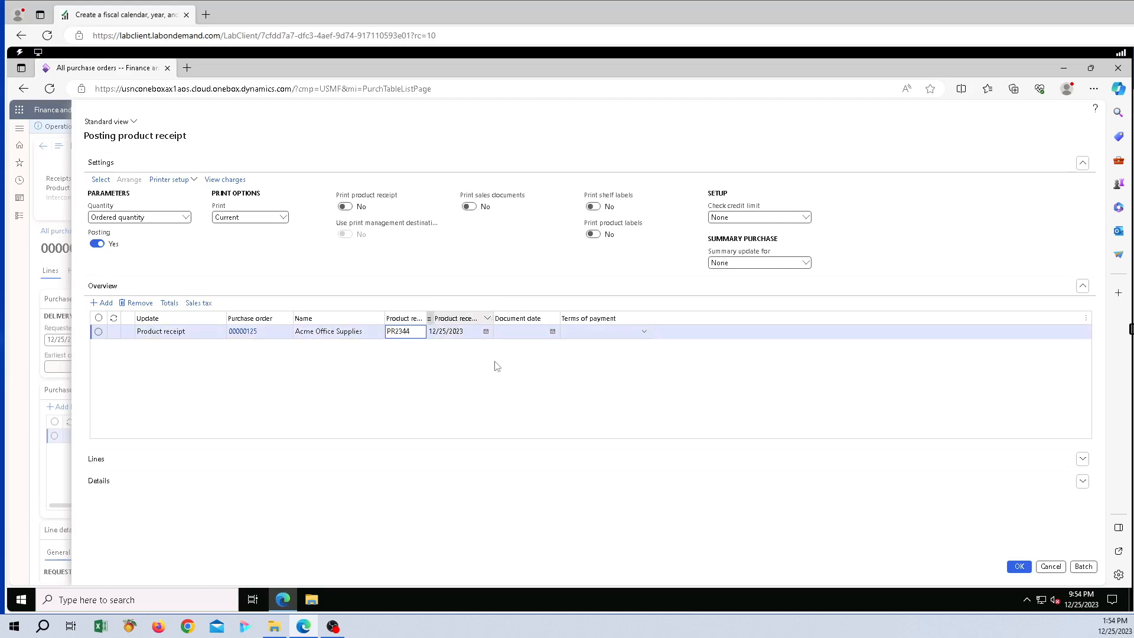
pyautogui.click(1020, 567)
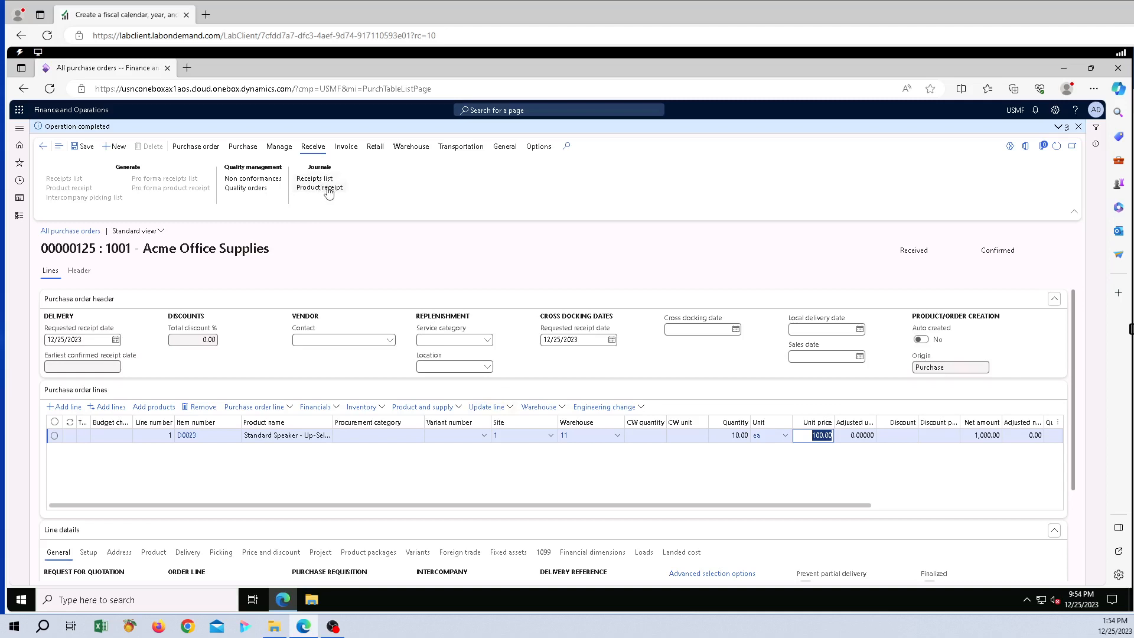
# Step: Generate a vendor invoice from the received Acme Office Supplies purchase order
pyautogui.click(414, 222)
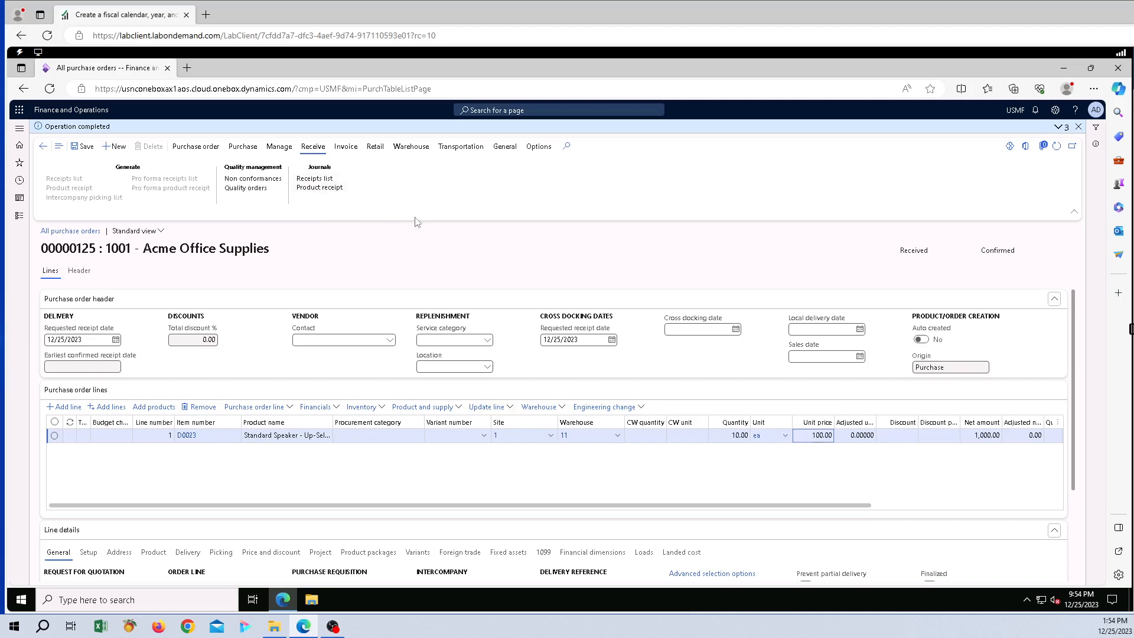
pyautogui.click(347, 148)
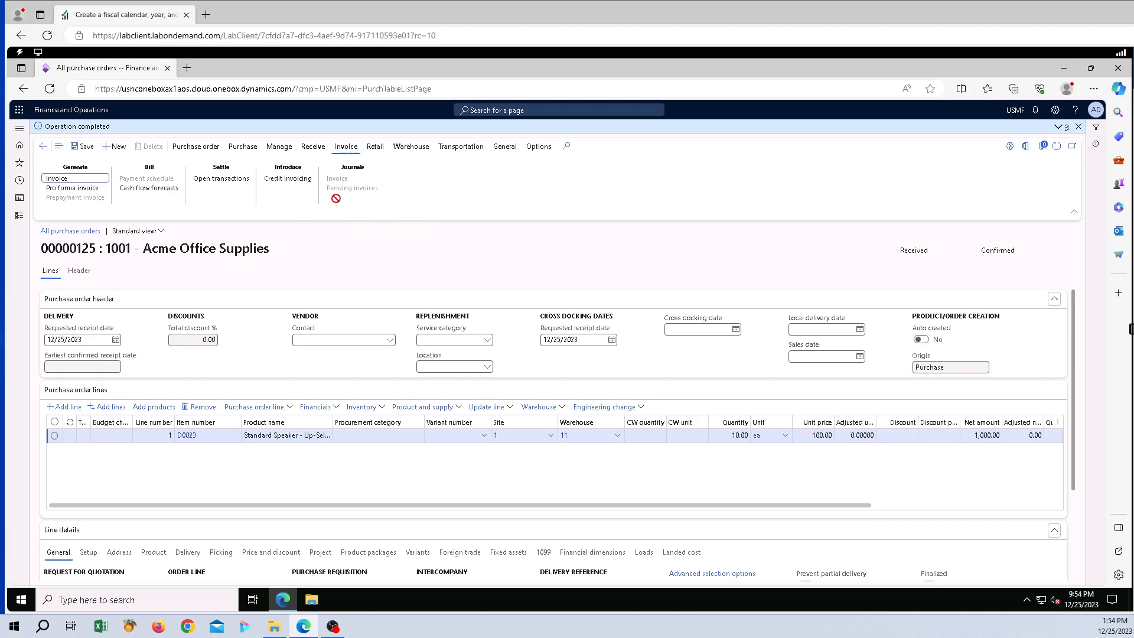
pyautogui.click(57, 178)
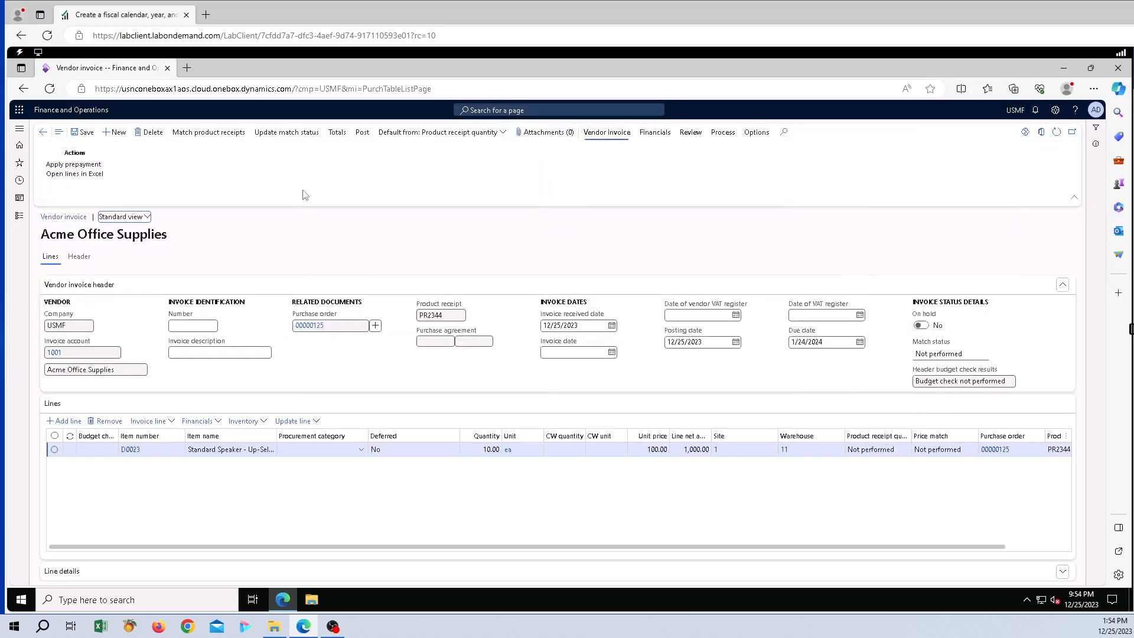
# Step: Match all lines of the vendor invoice to all of their product receipts
pyautogui.click(208, 133)
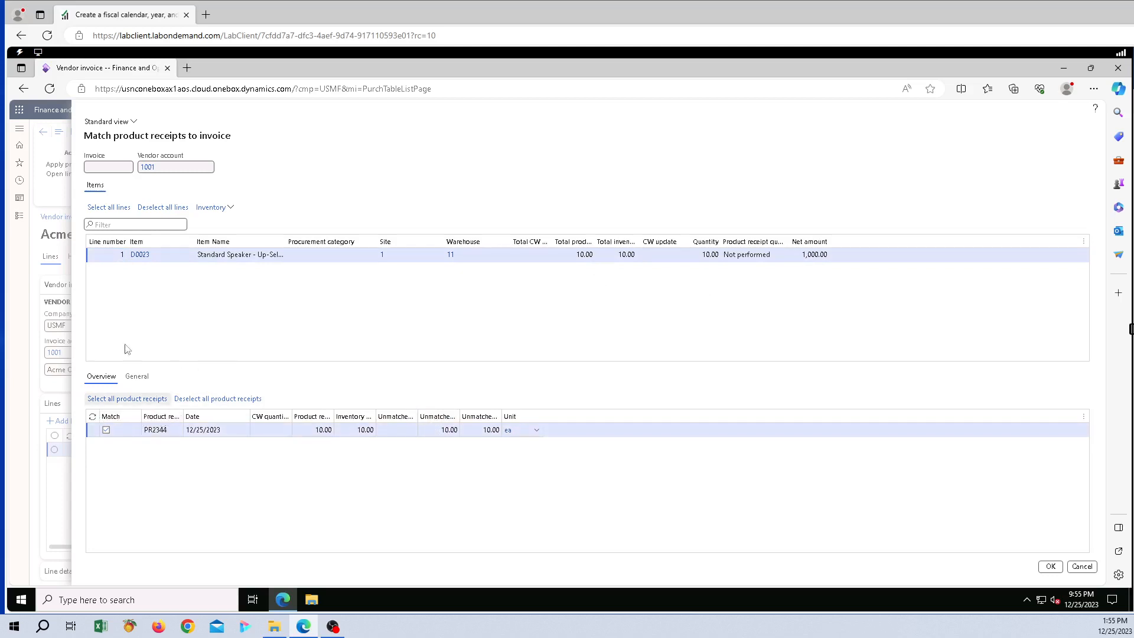
pyautogui.click(107, 210)
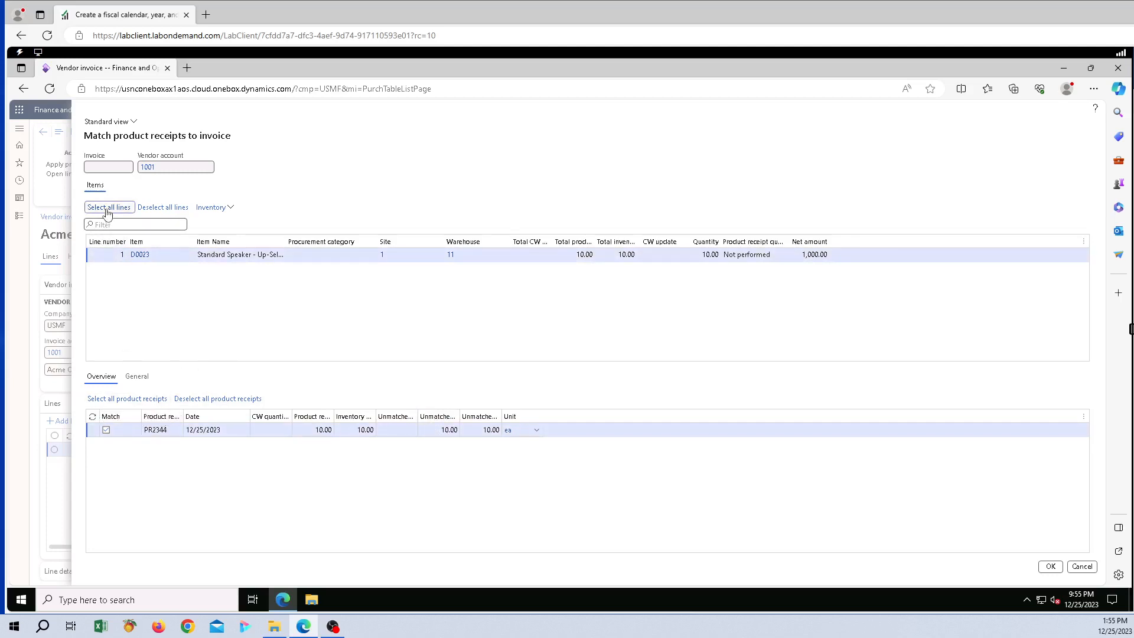
pyautogui.click(130, 400)
pyautogui.click(1050, 566)
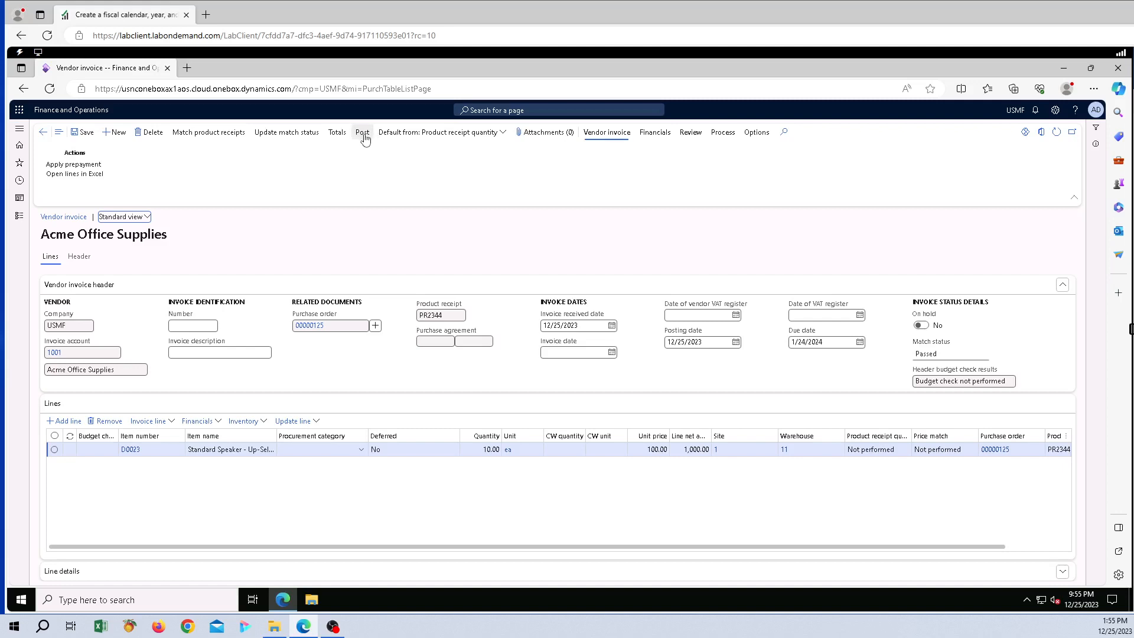
# Step: Enter INV345 as the invoice number and post the vendor invoice
pyautogui.click(195, 325)
pyautogui.write('INV345')
pyautogui.click(489, 236)
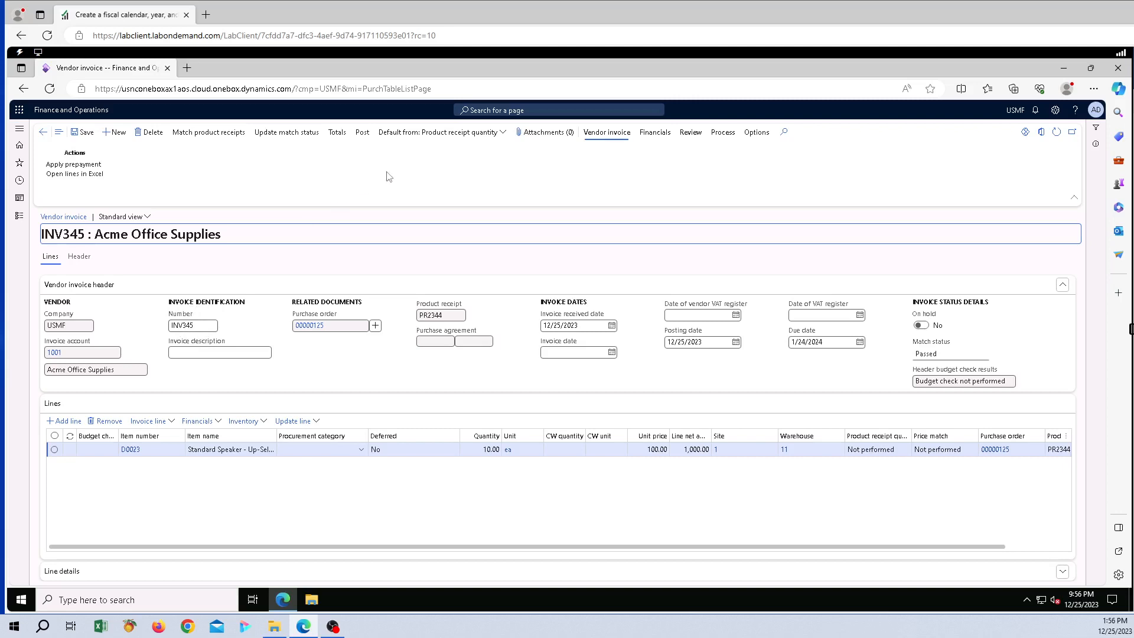
pyautogui.click(360, 133)
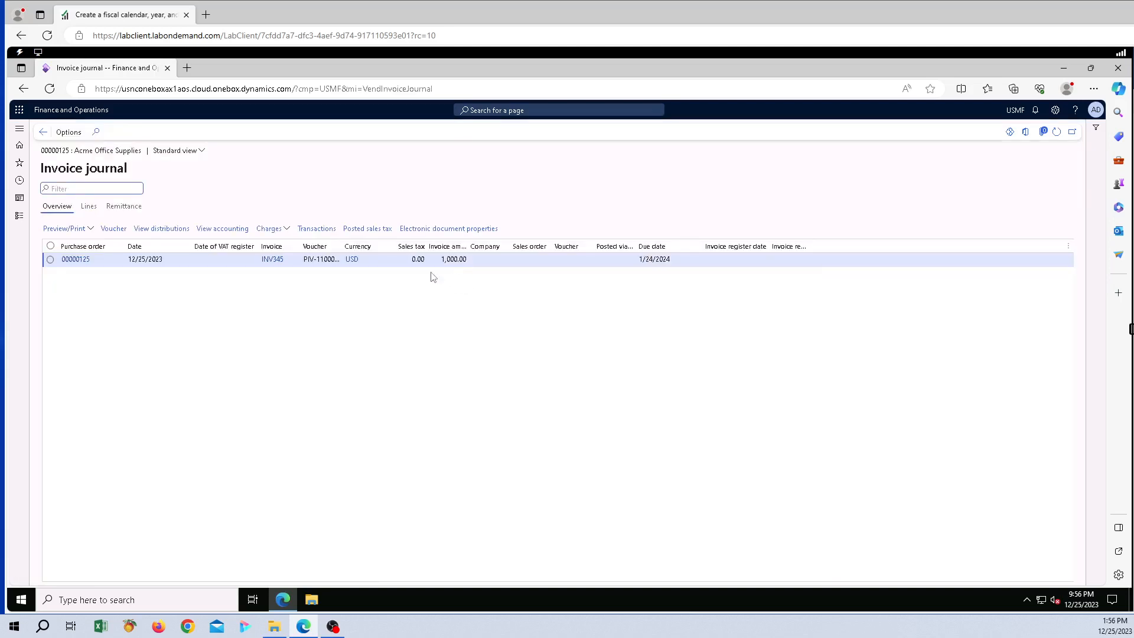
# Step: Open the original preview of the posted invoice from the invoice journal and review its header, line and total amounts
pyautogui.click(93, 229)
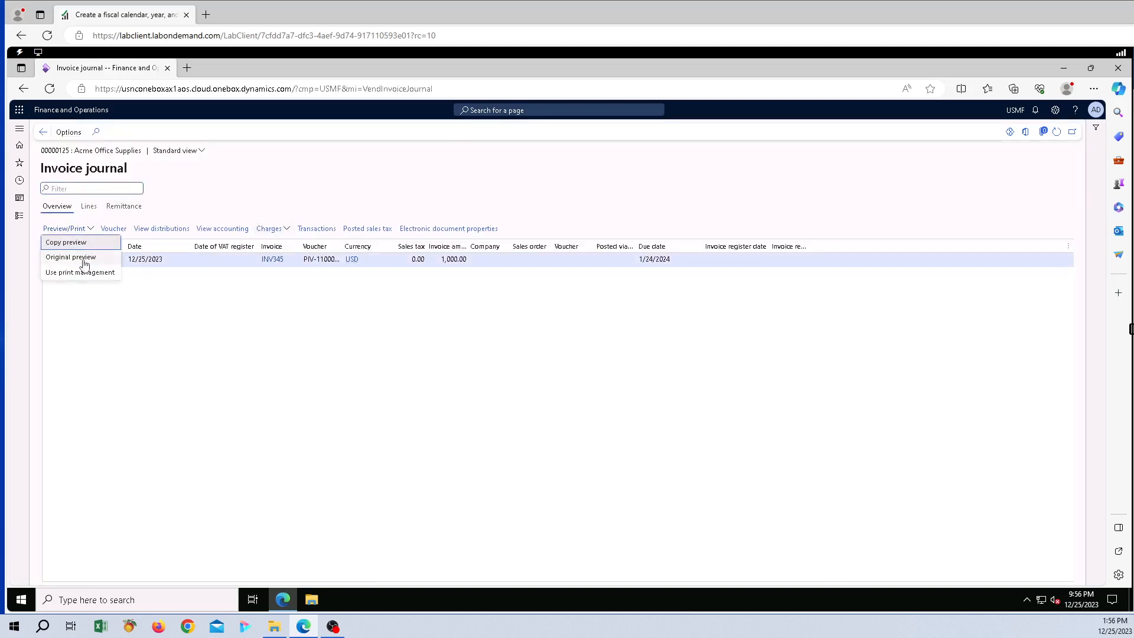
pyautogui.click(80, 258)
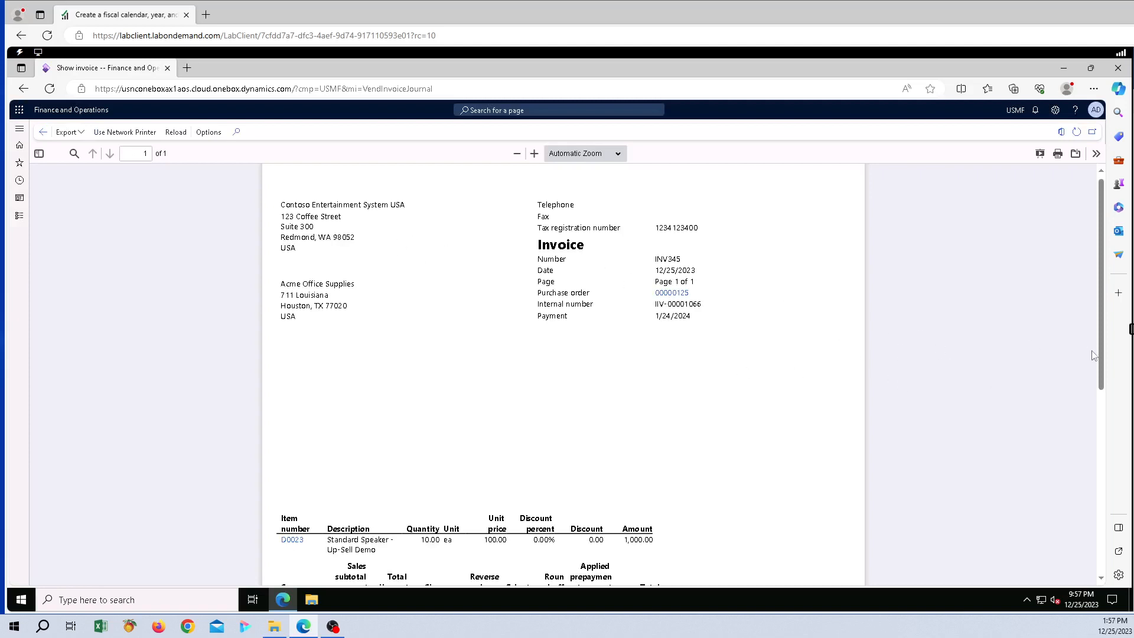
pyautogui.moveTo(1101, 362); pyautogui.dragTo(1112, 400)
pyautogui.scroll(-3, 854, 405)
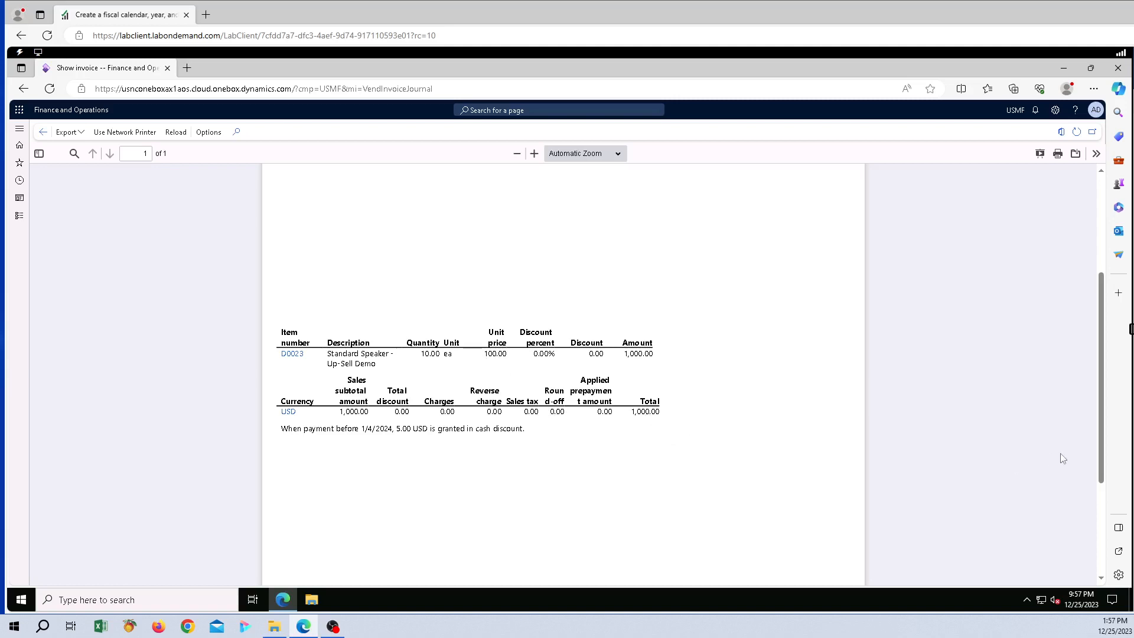
pyautogui.scroll(-1, 1103, 490)
pyautogui.scroll(7, 1104, 500)
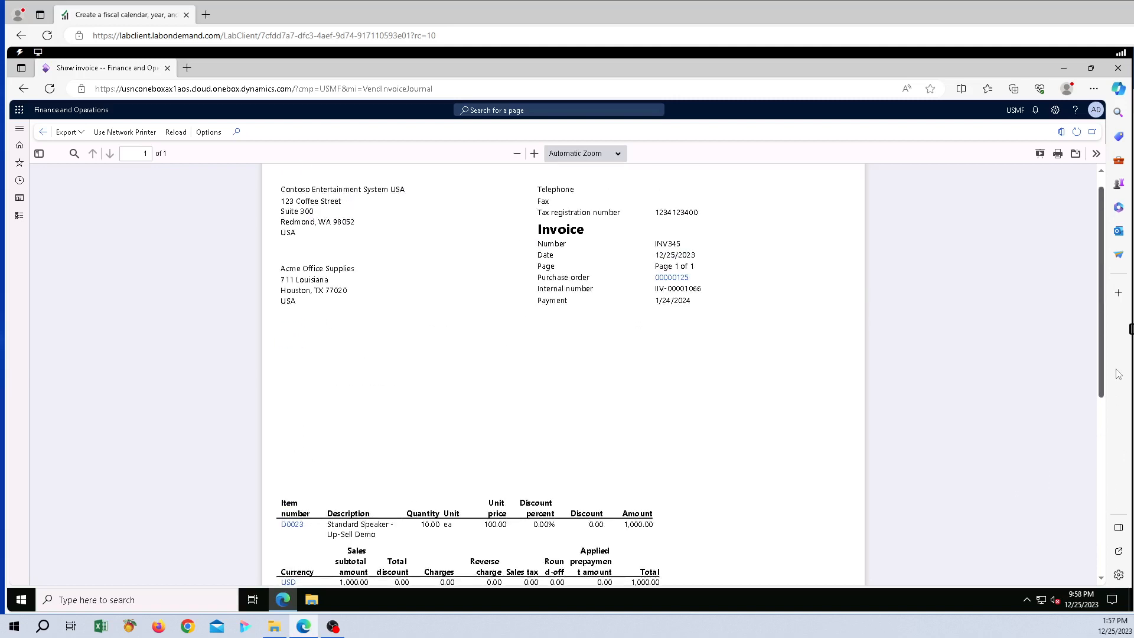